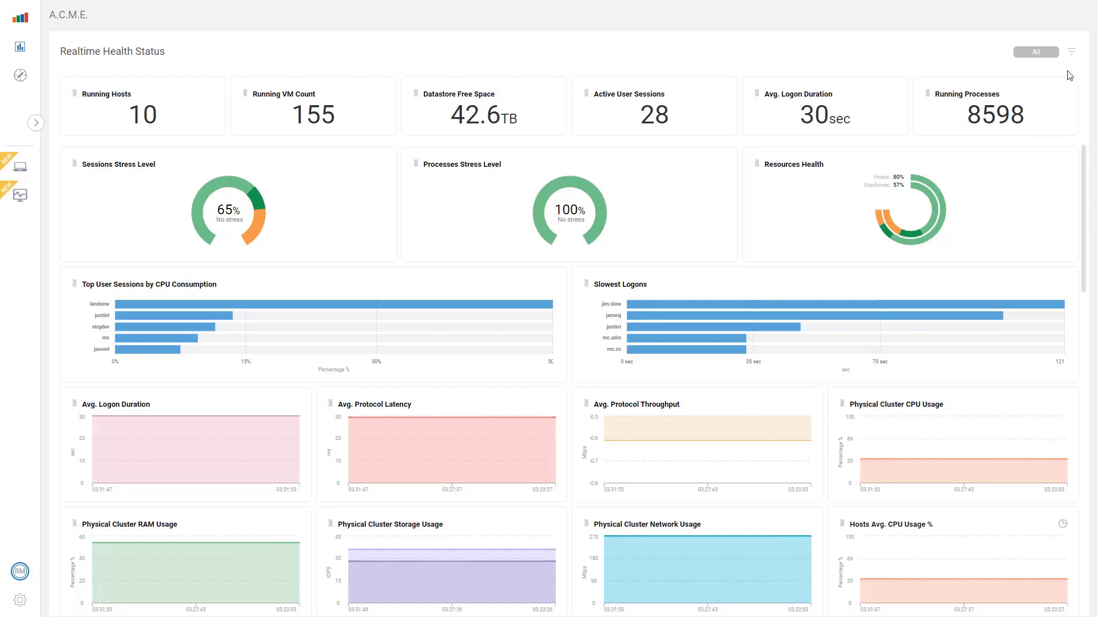
# - Filter the dashboard widgets to User Experience, then to Resources, then show all widgets again
pyautogui.click(1071, 55)
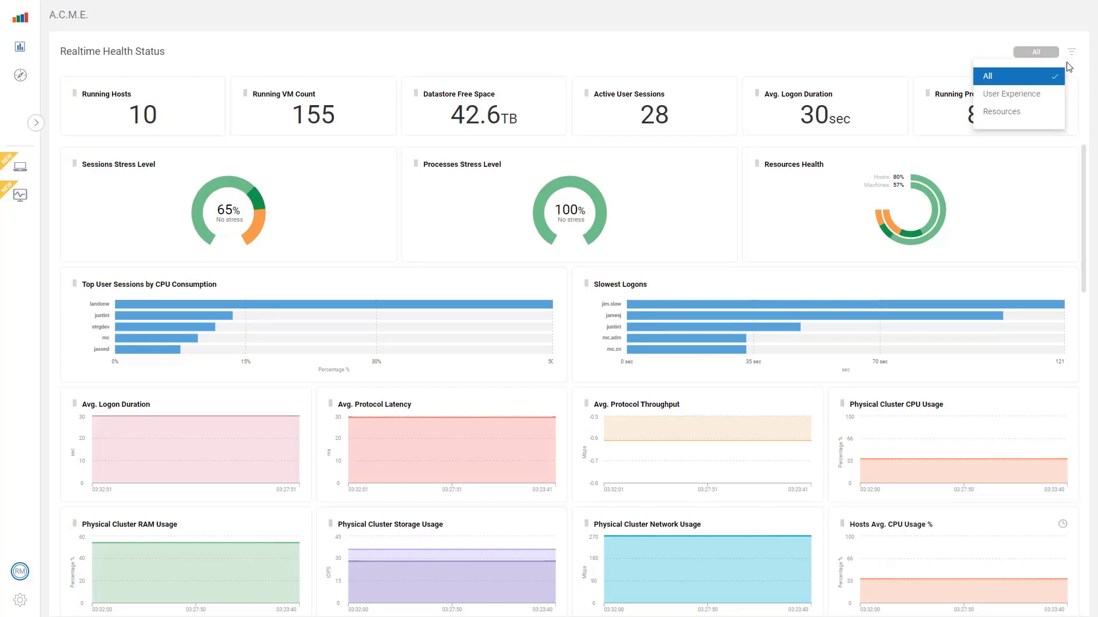
pyautogui.click(1038, 94)
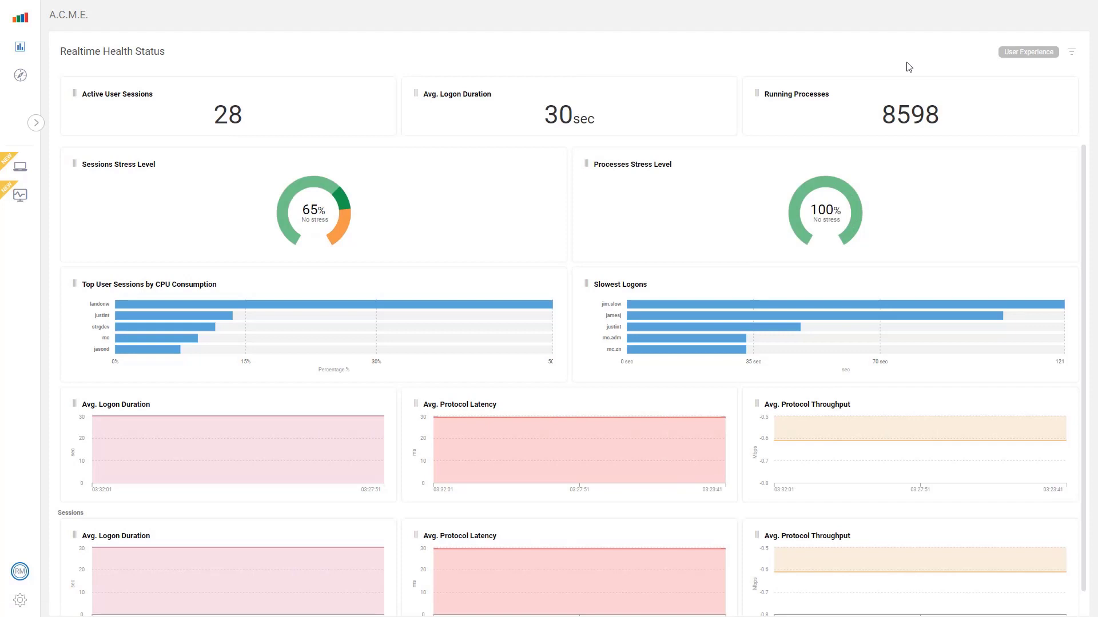
pyautogui.click(1073, 55)
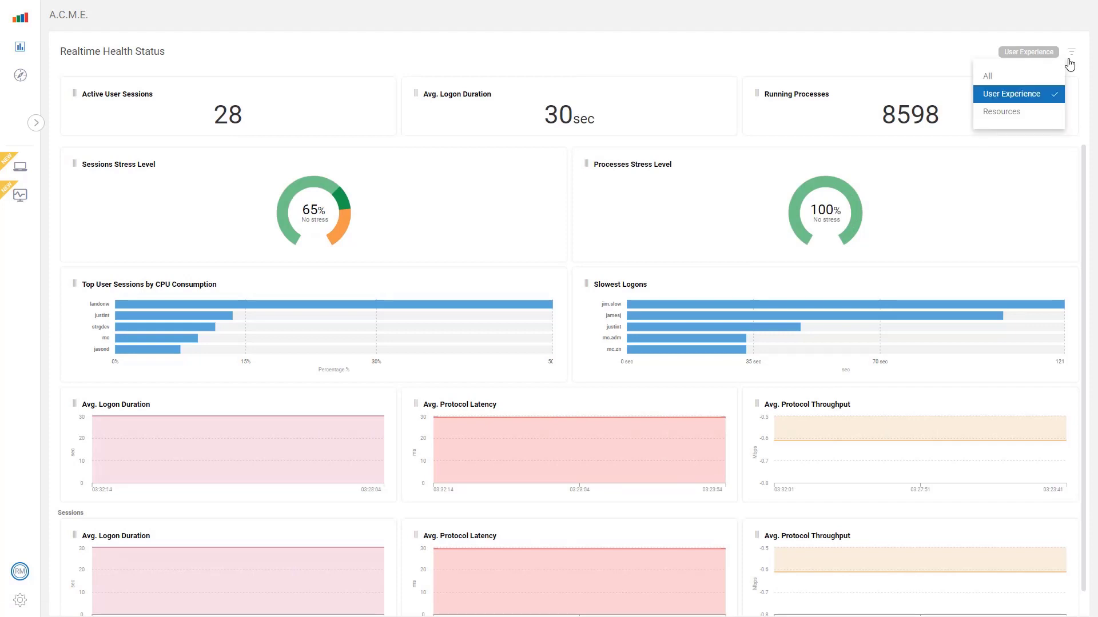
pyautogui.click(1021, 116)
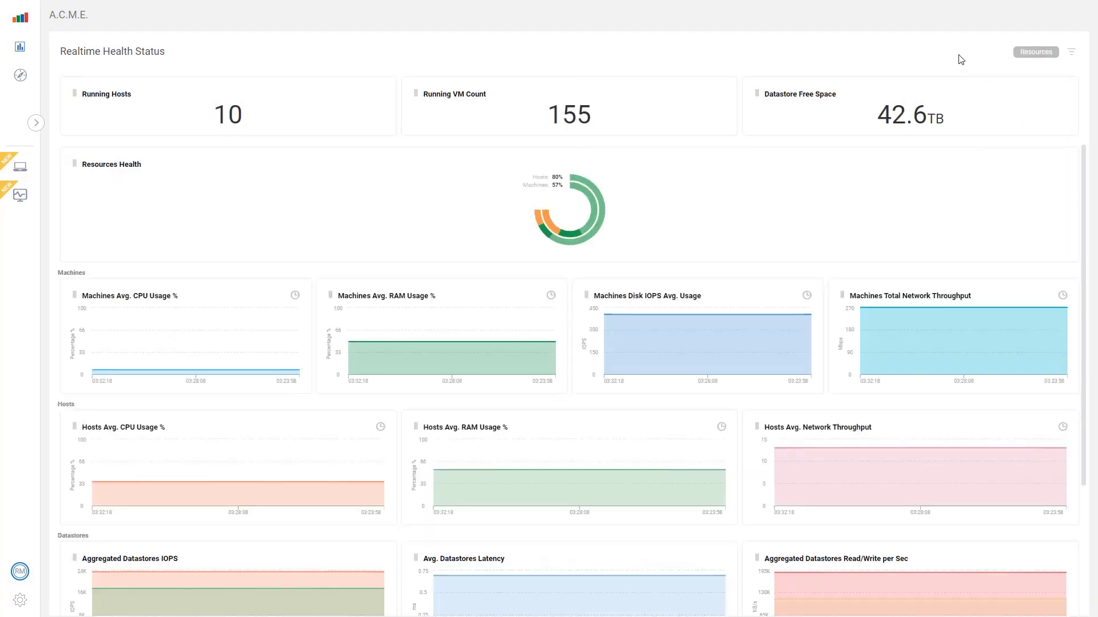
pyautogui.click(1072, 52)
pyautogui.click(1023, 76)
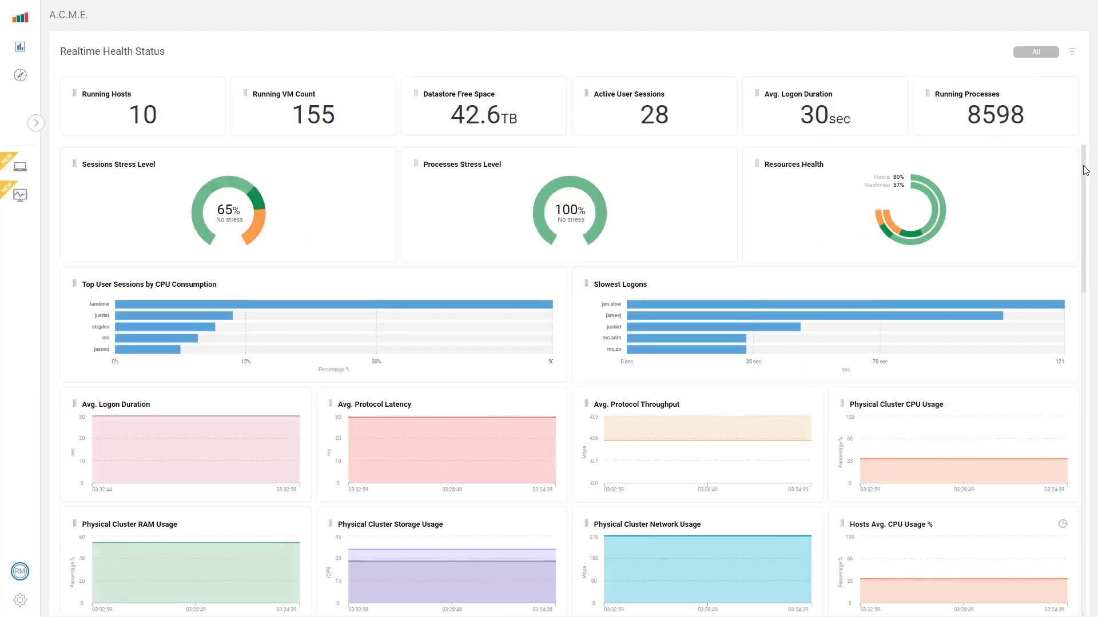
# - Switch the Hosts Avg. RAM Usage chart to history, first at 48H and then at 72H
pyautogui.scroll(-2, 1085, 183)
pyautogui.scroll(-6, 1075, 258)
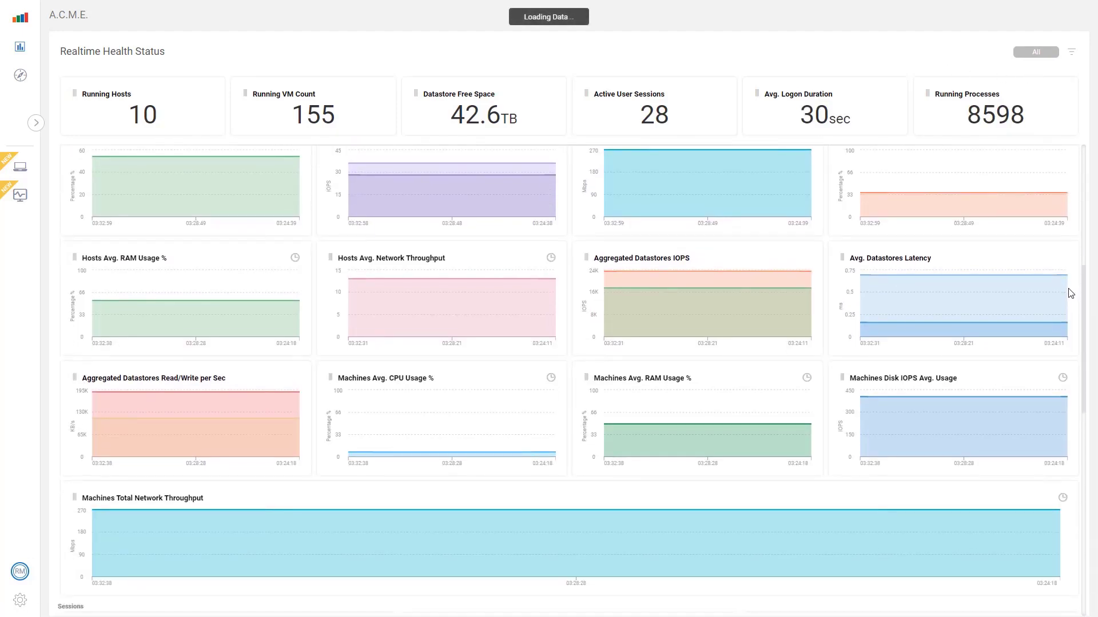
pyautogui.moveTo(191, 297)
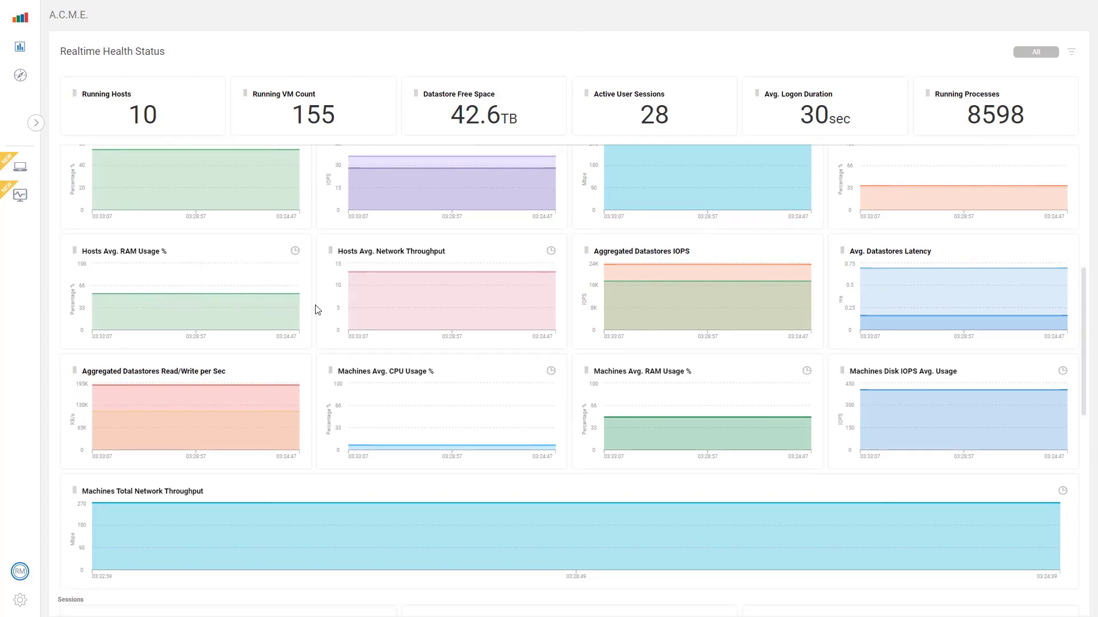
pyautogui.click(295, 250)
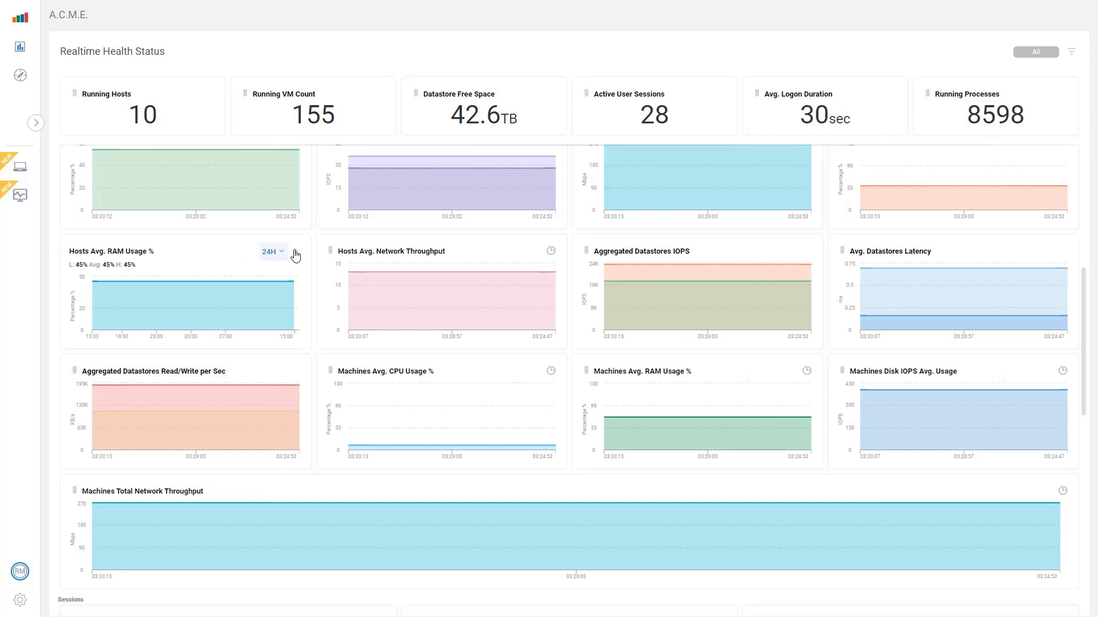
pyautogui.click(280, 251)
pyautogui.click(277, 293)
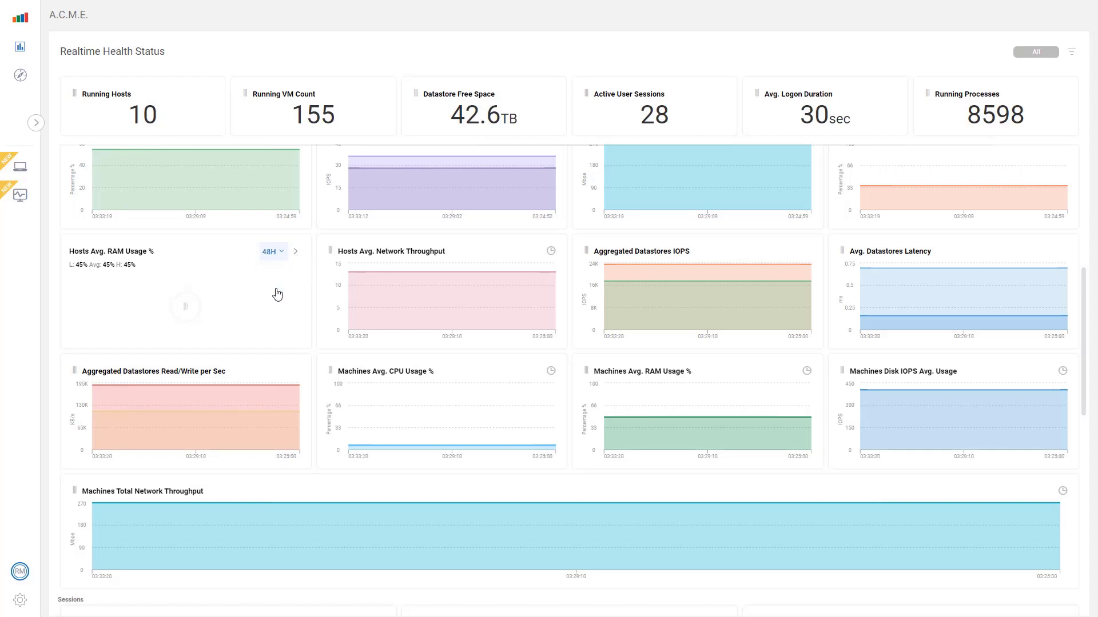
pyautogui.click(281, 256)
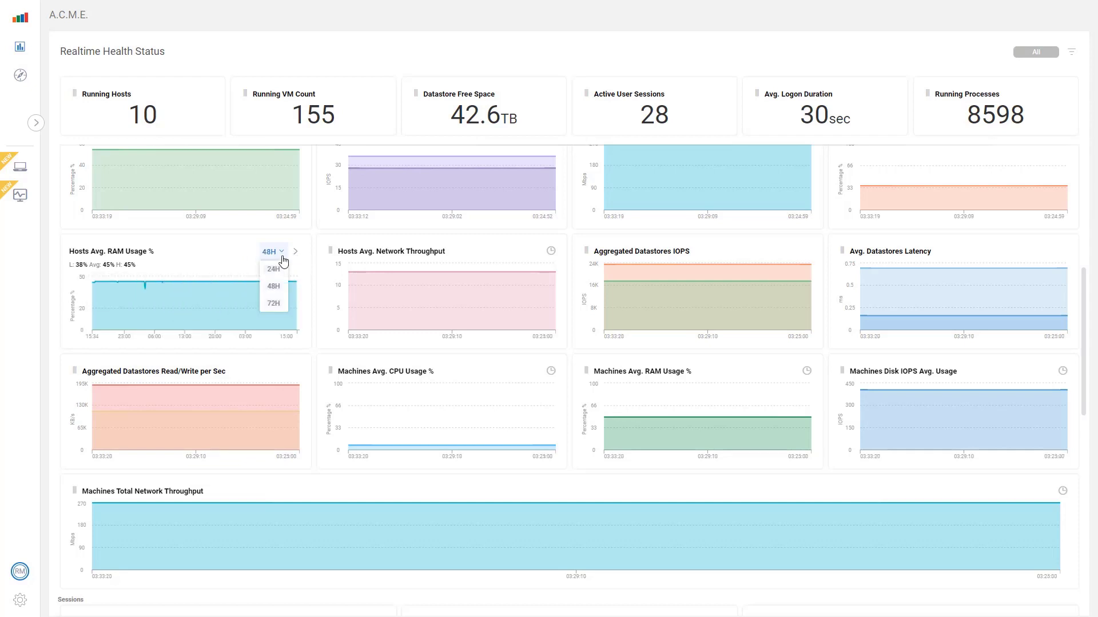
pyautogui.click(274, 303)
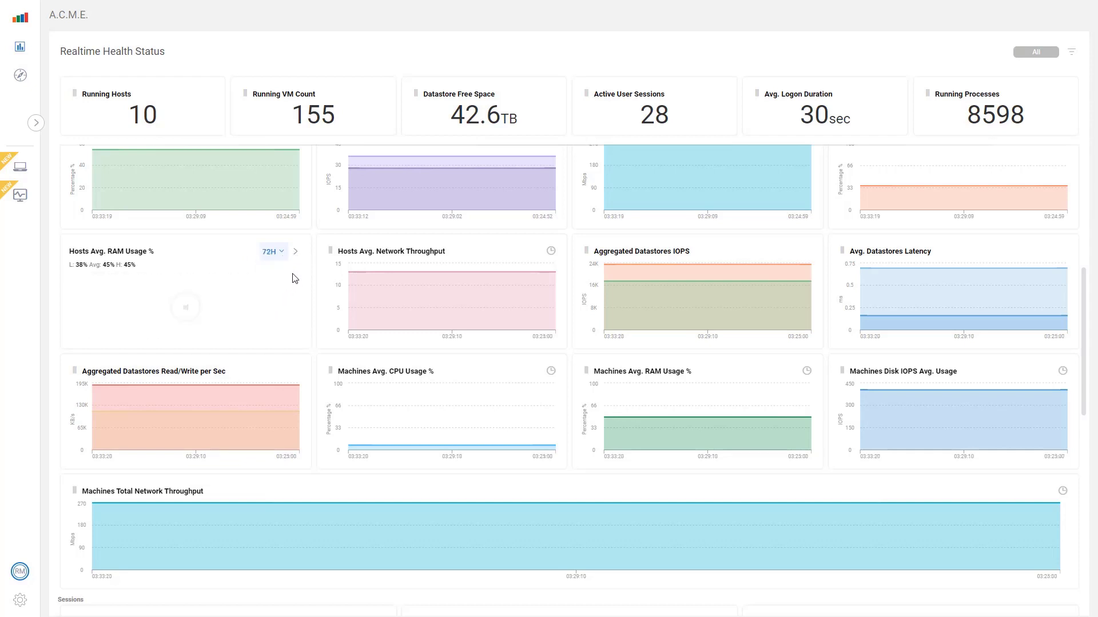
# - Go to the Discovery view of 118 machines and open the A.C.M.E. folder tree
pyautogui.click(21, 76)
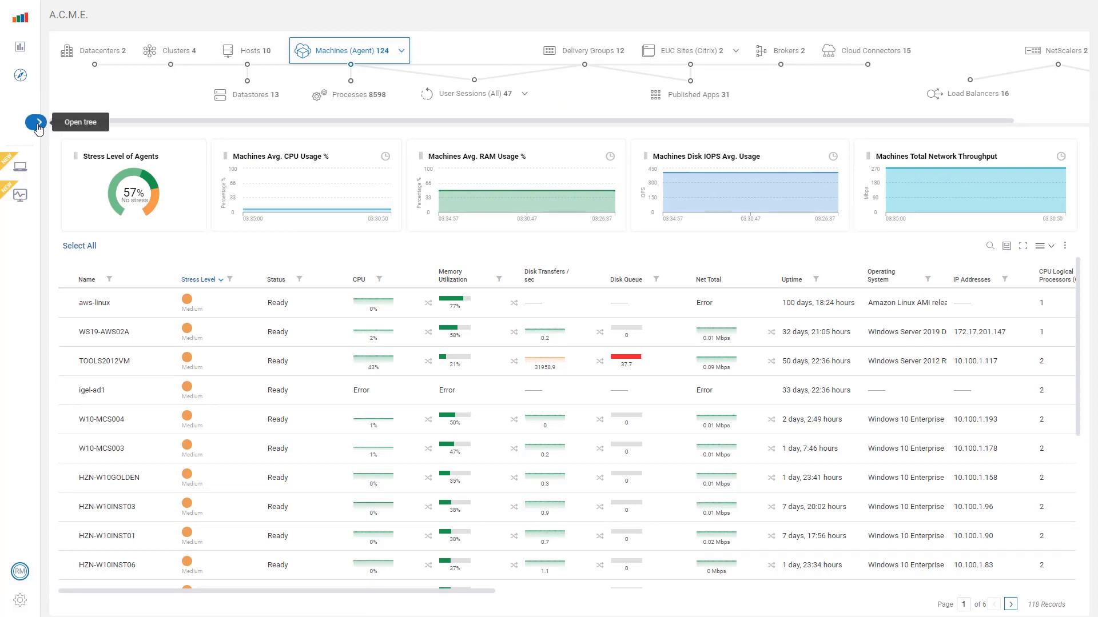
pyautogui.click(38, 122)
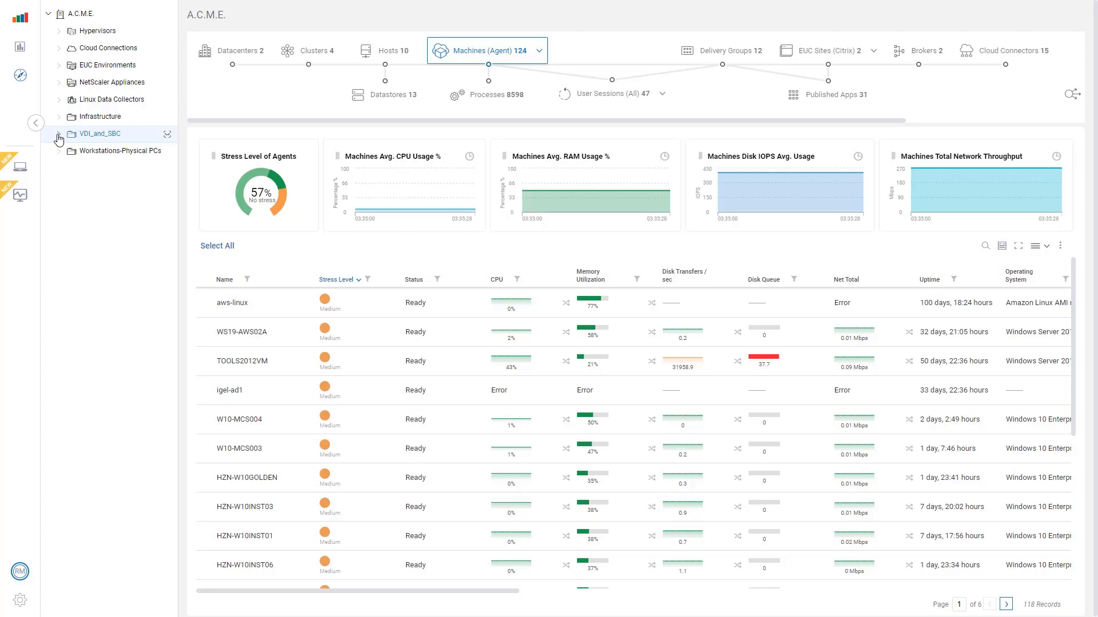
# - Expand VDI_and_SBC > Citrix and focus on the Citrix_XenApp_PVS folder's 5 machines
pyautogui.click(59, 134)
pyautogui.click(71, 150)
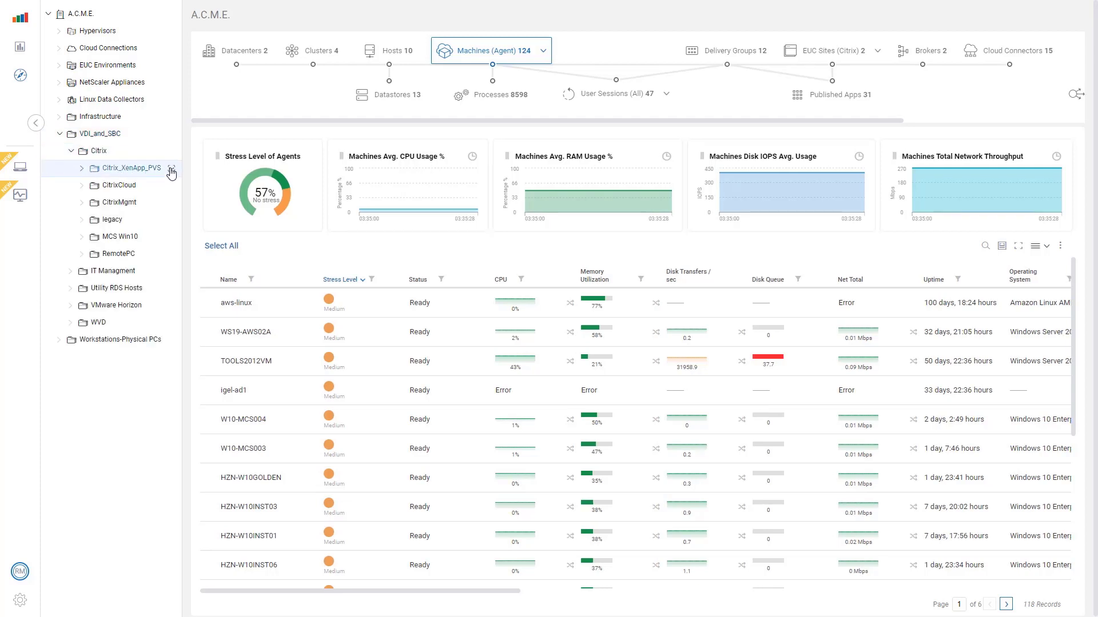
pyautogui.click(171, 169)
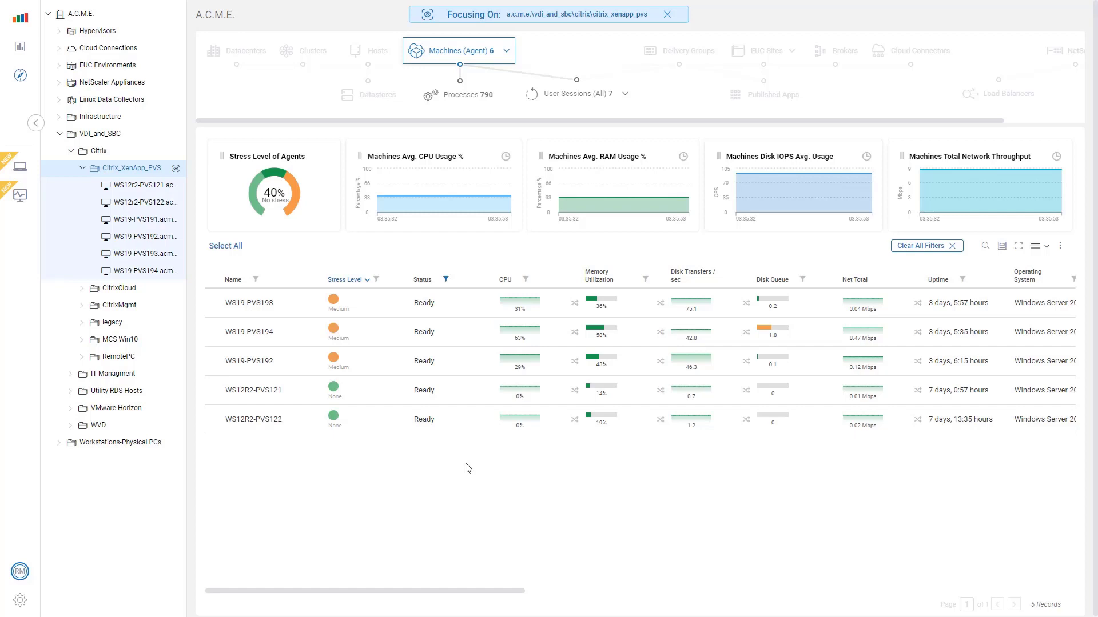
# - Set the Machines Avg. CPU Usage chart to show 72H of history
pyautogui.moveTo(497, 590); pyautogui.dragTo(499, 616)
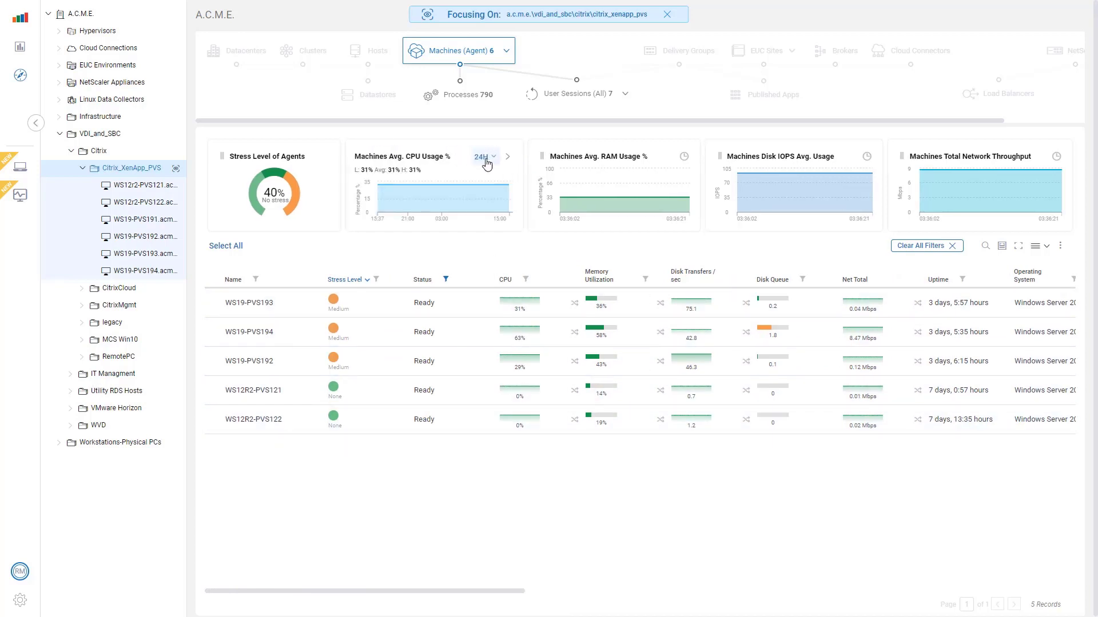
pyautogui.click(487, 158)
pyautogui.click(485, 208)
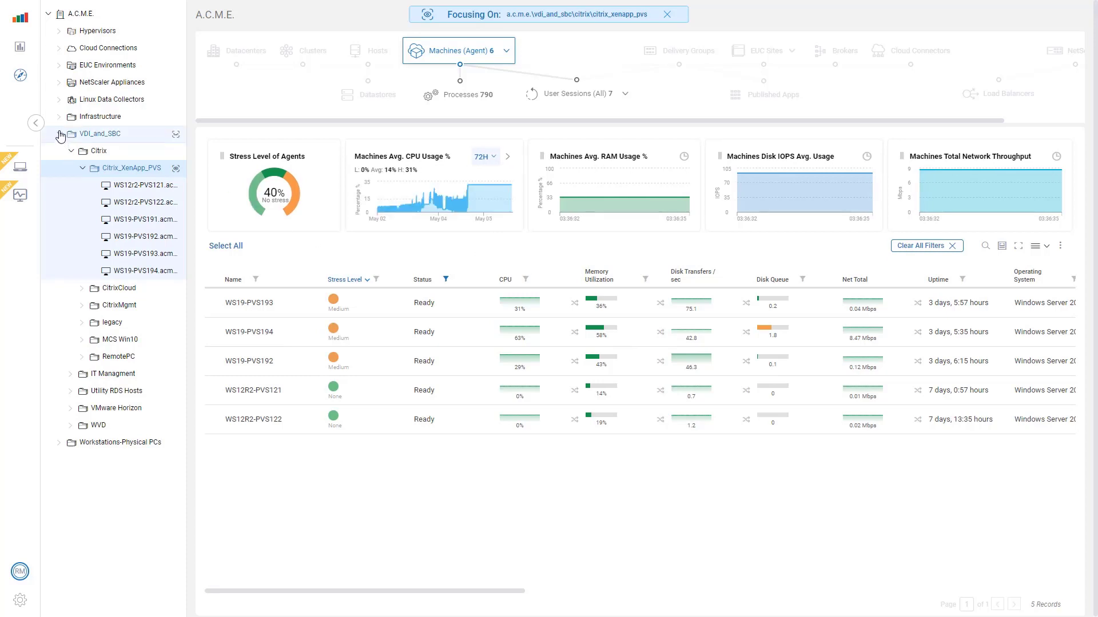
# - Browse EUC Environments > HorizonPods > Horizon7-CoLo Desktop Pools, then refocus on the whole A.C.M.E. organization
pyautogui.click(60, 135)
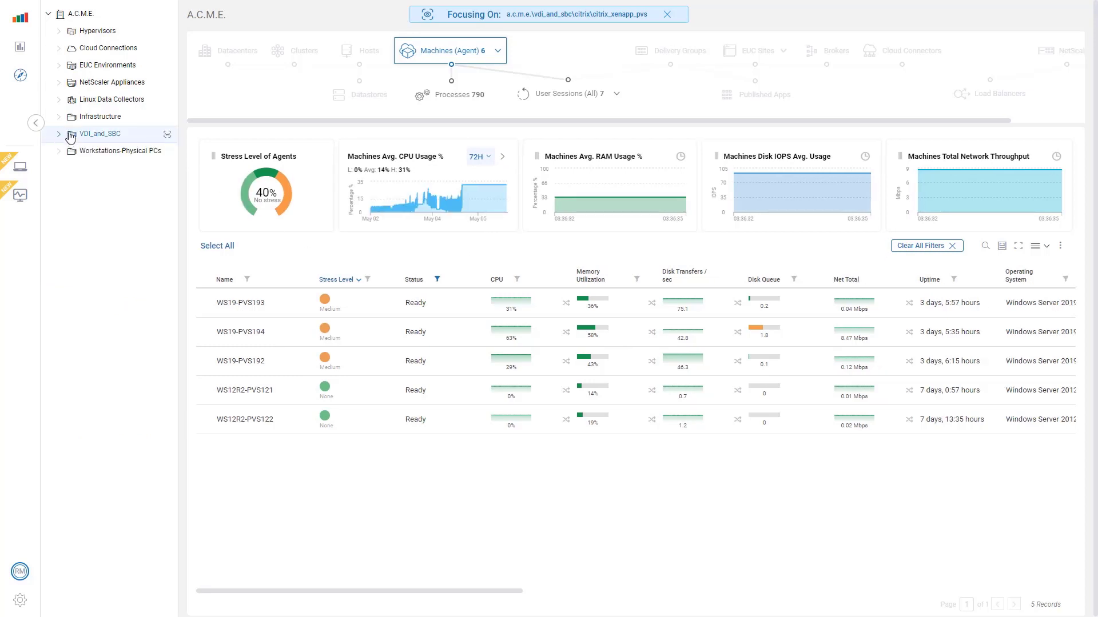
pyautogui.click(60, 67)
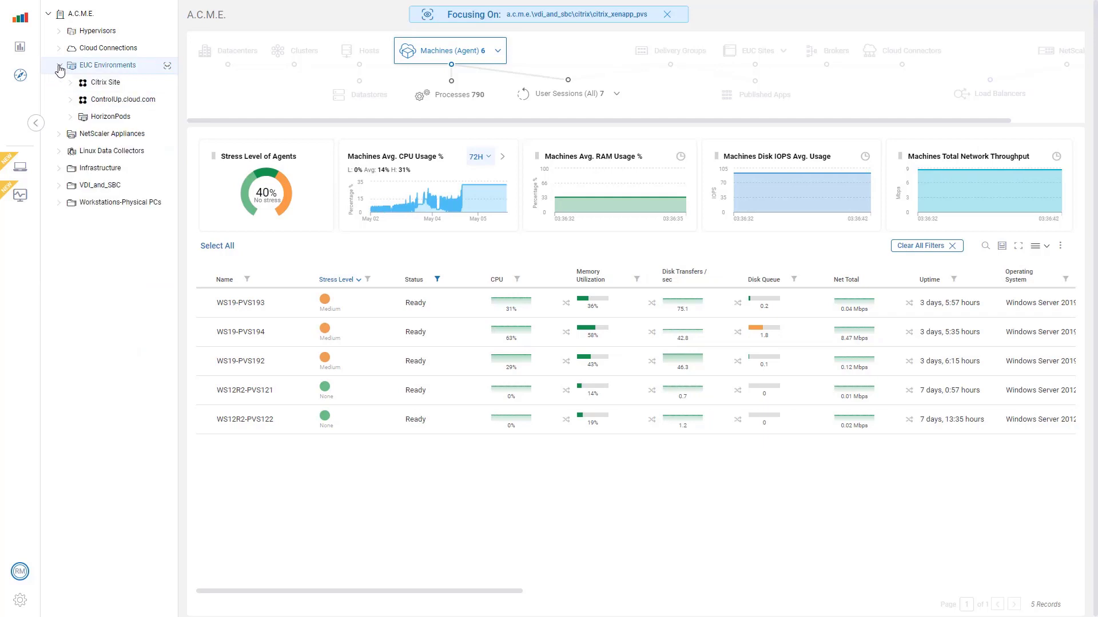
pyautogui.click(71, 116)
pyautogui.click(83, 134)
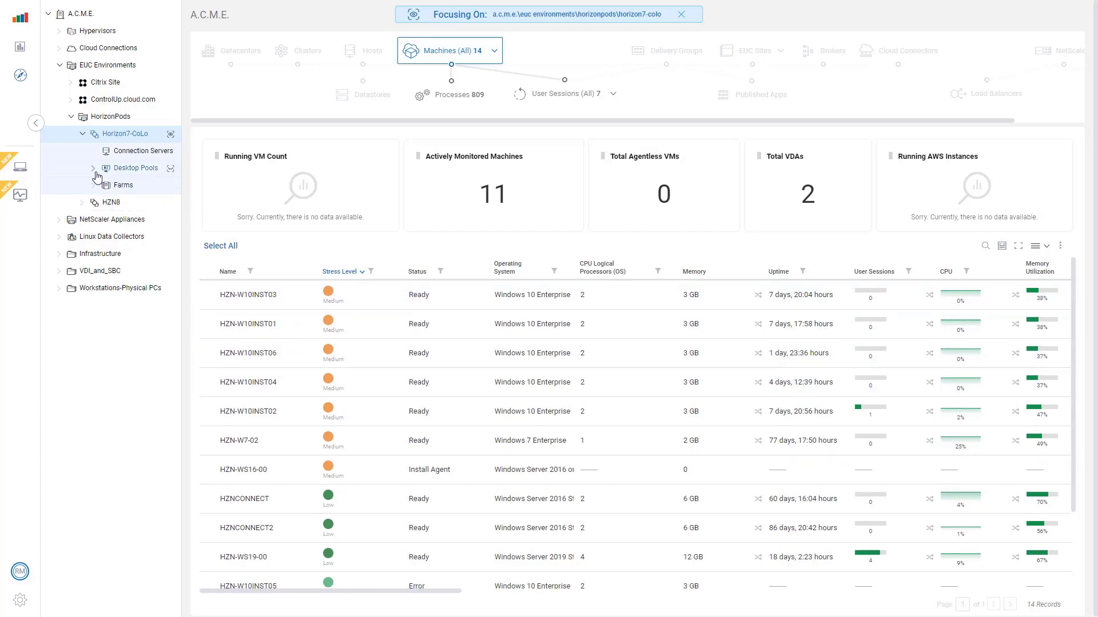
pyautogui.click(93, 167)
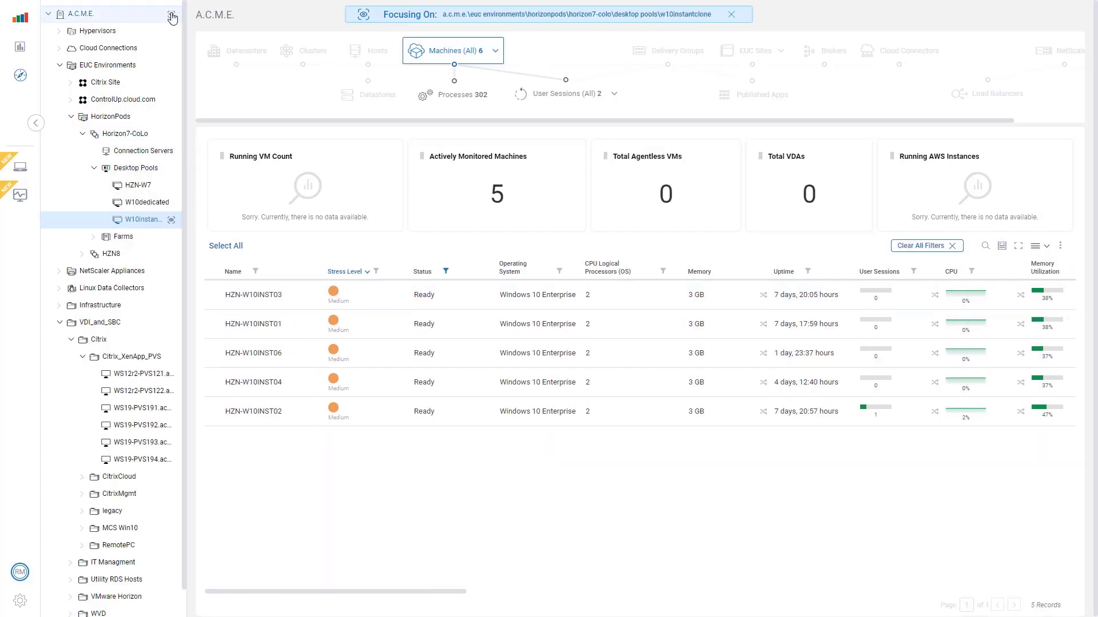
pyautogui.click(171, 16)
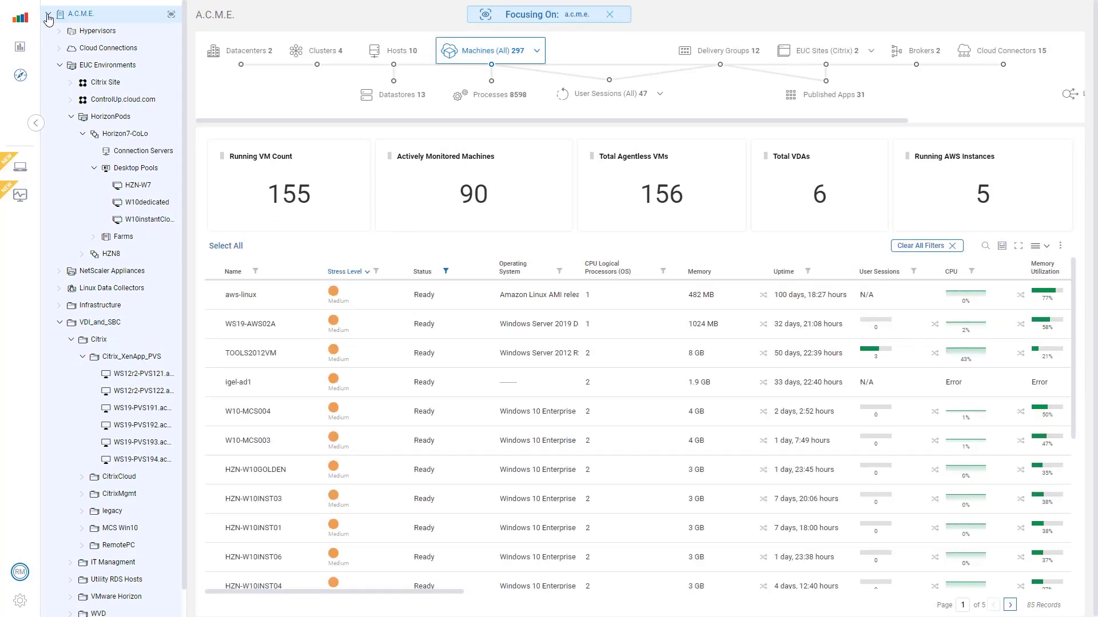
# - Close the folder tree and clear all machine table filters to list 291 records
pyautogui.click(36, 123)
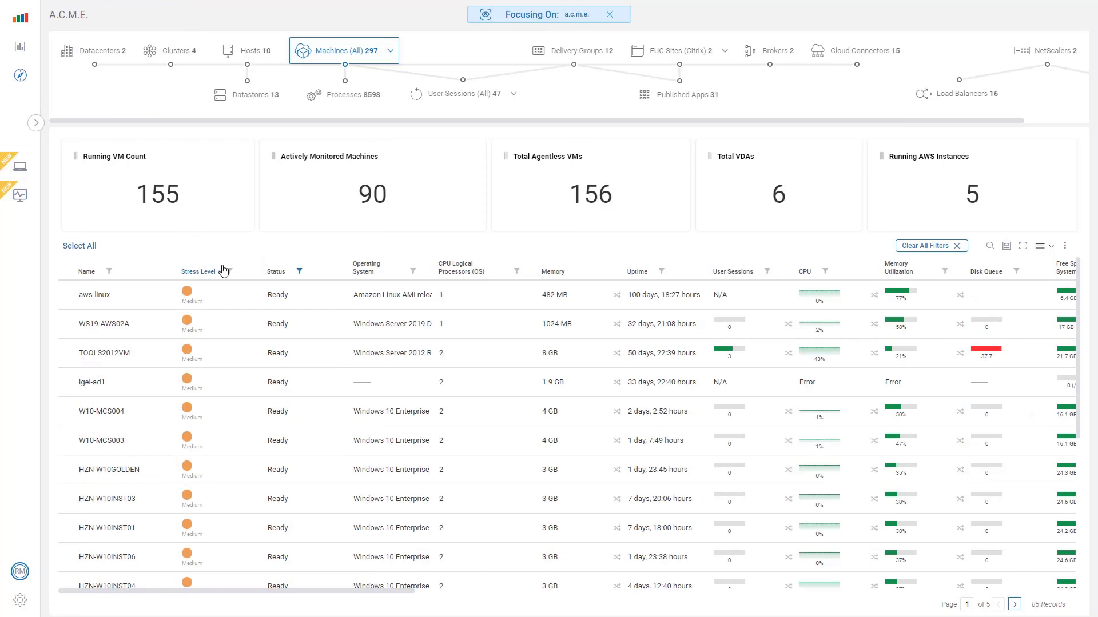
pyautogui.click(941, 246)
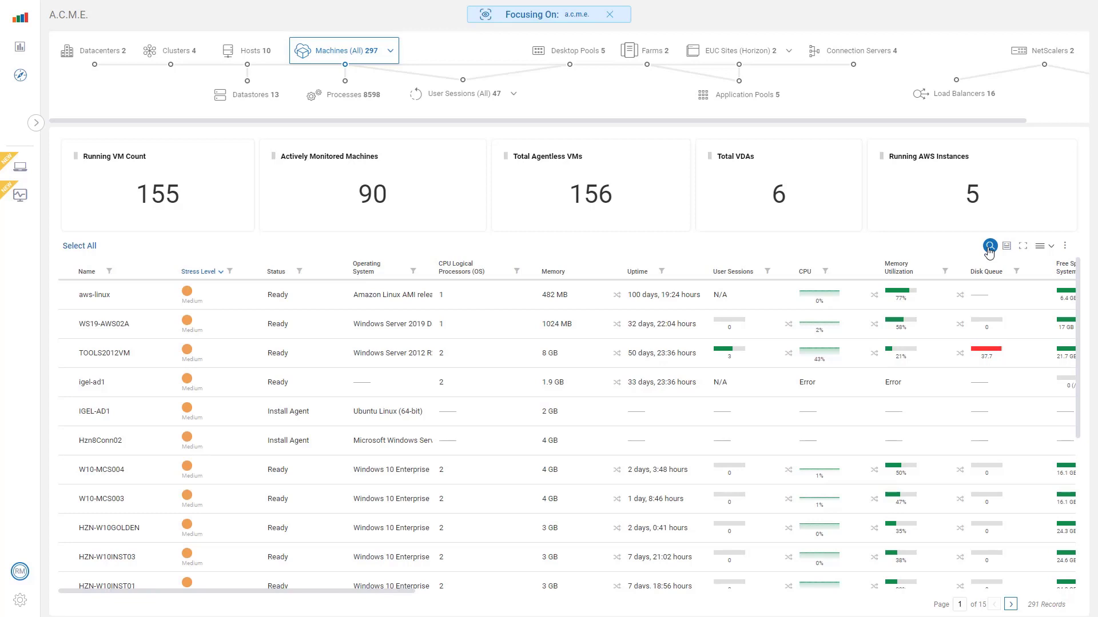
# - Search the machines with the recent search 'Windows 10', leaving 50 records
pyautogui.click(988, 248)
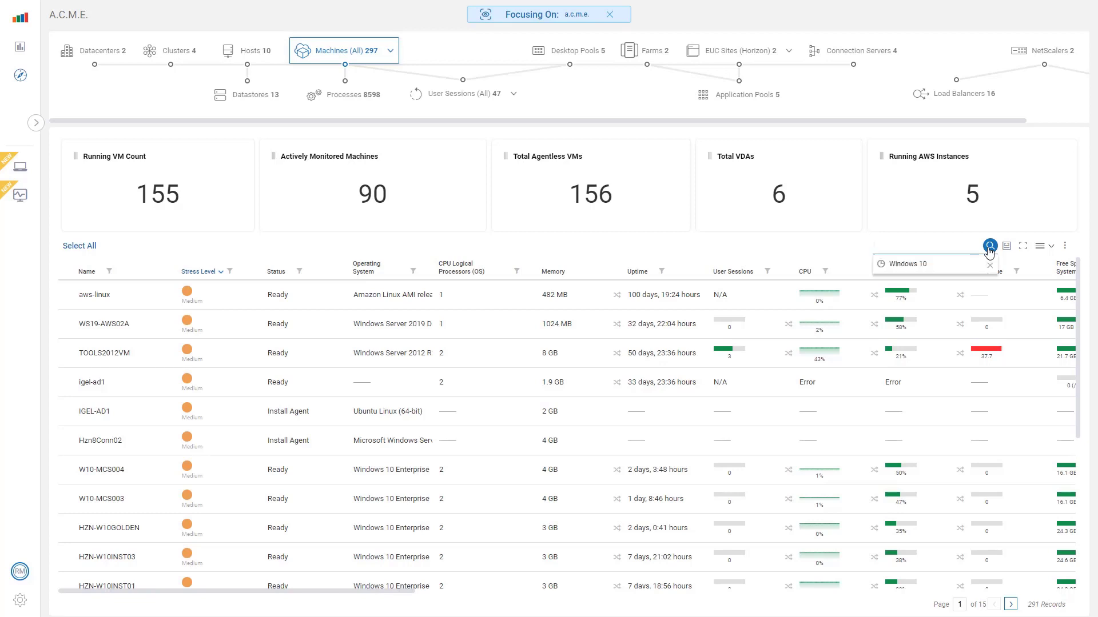
pyautogui.click(951, 266)
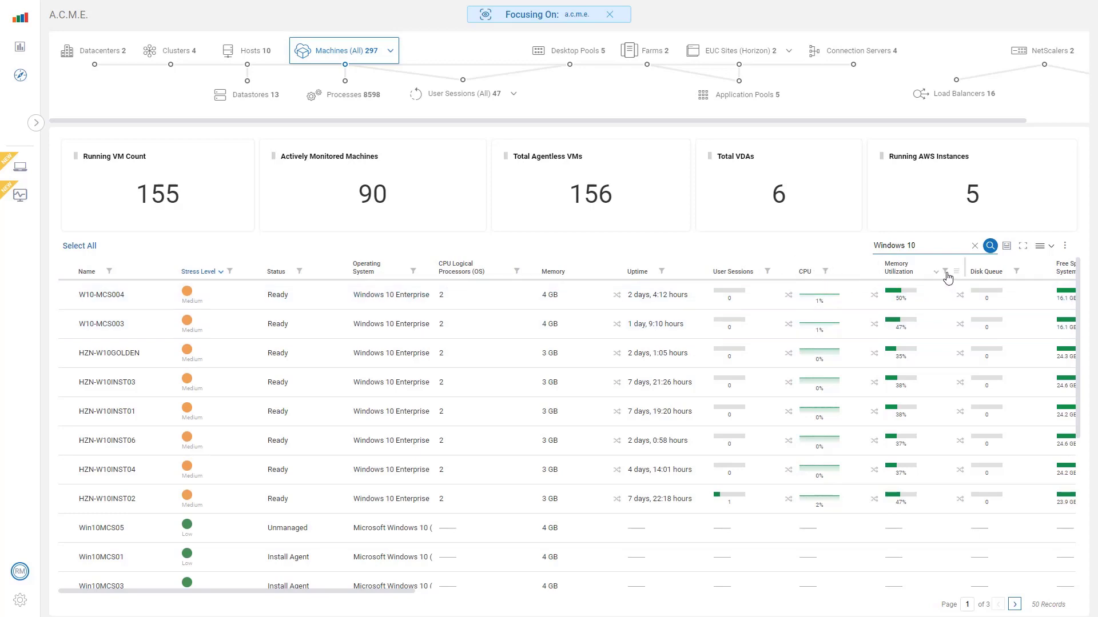
# - Filter the Memory Utilization column to values greater than 3
pyautogui.click(945, 273)
pyautogui.click(1000, 312)
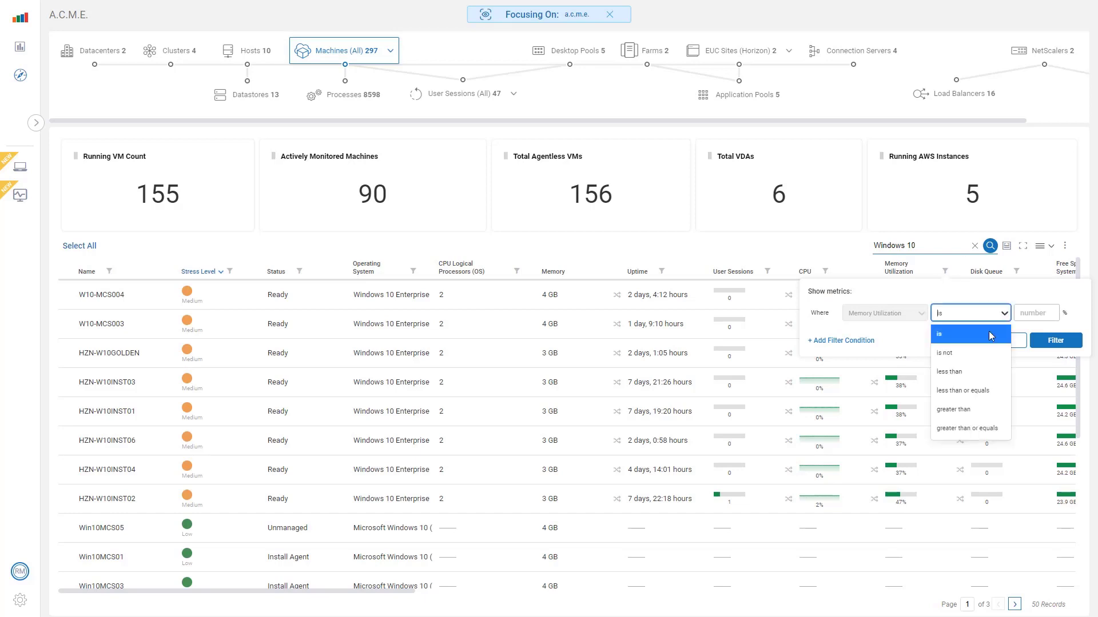
pyautogui.click(976, 410)
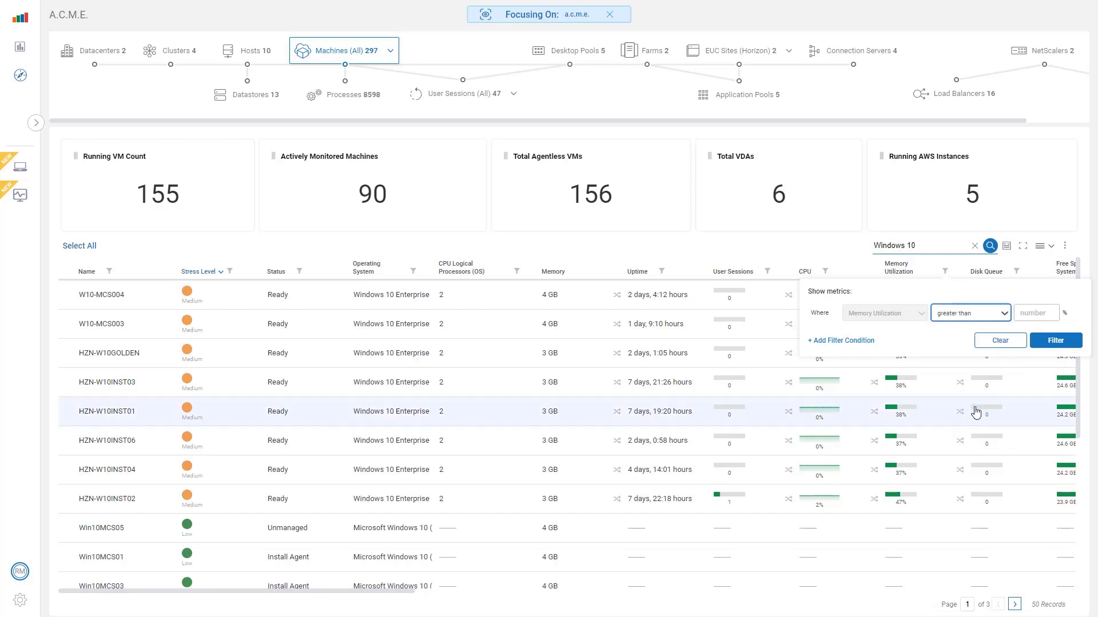
pyautogui.click(1027, 314)
pyautogui.write('35')
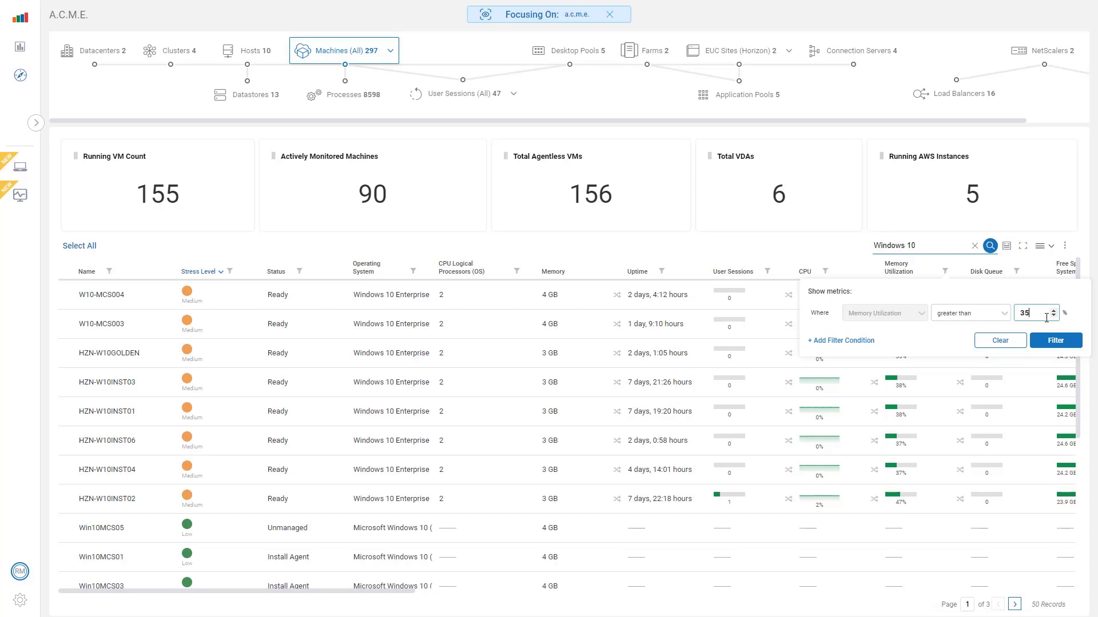
pyautogui.click(1055, 341)
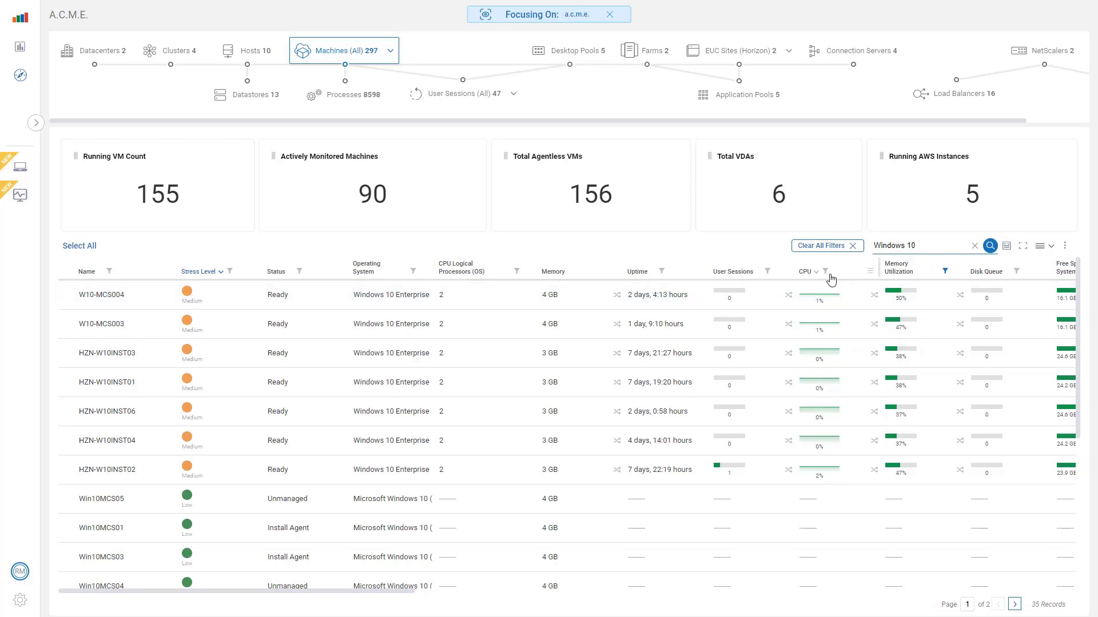
# - Sort the machines by CPU and filter to CPU greater than 5%, leaving 19 records
pyautogui.click(817, 277)
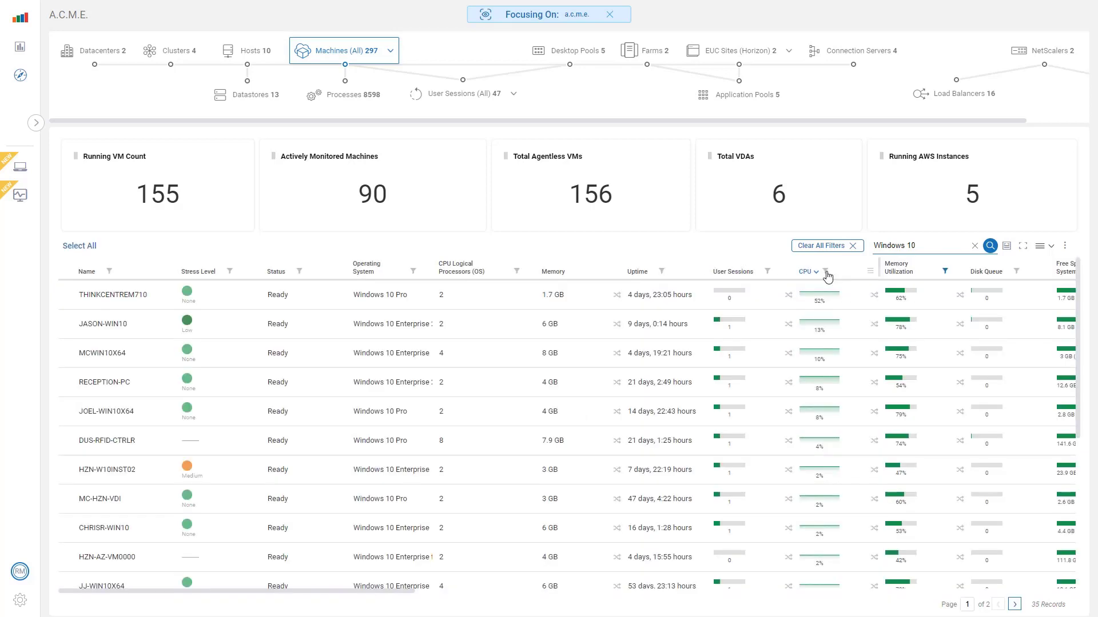
pyautogui.click(825, 274)
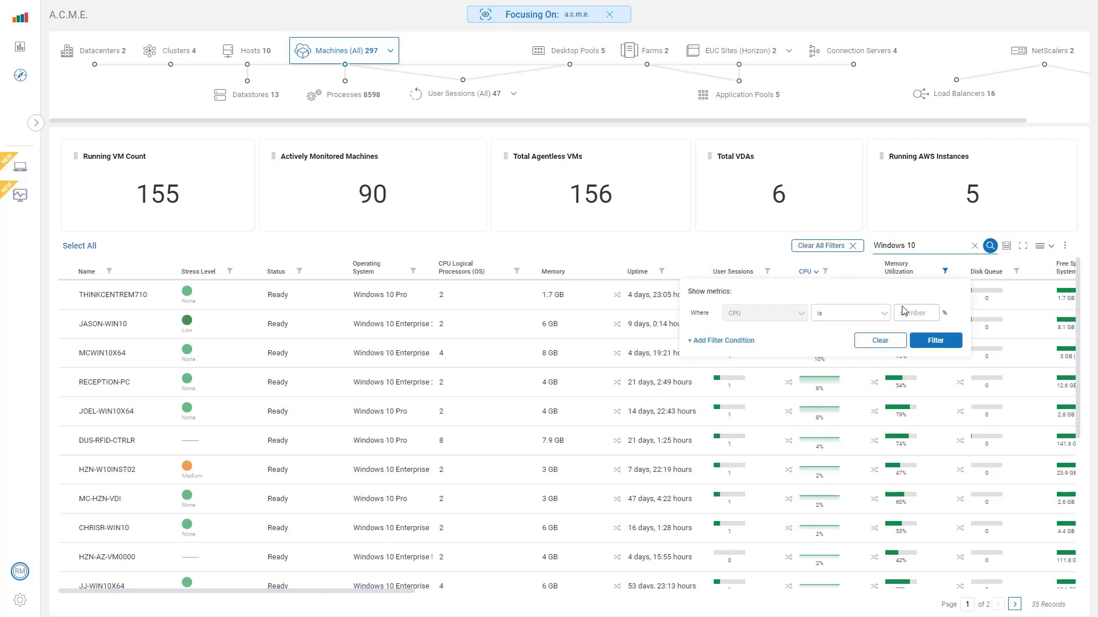
pyautogui.click(884, 315)
pyautogui.click(833, 409)
pyautogui.write('5')
pyautogui.click(934, 340)
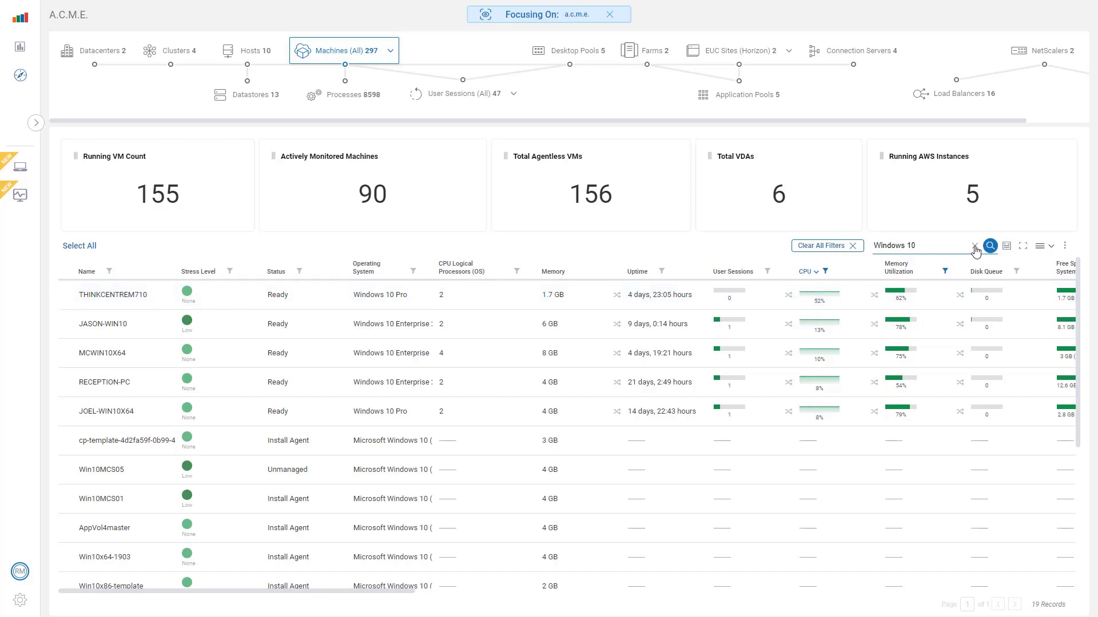
# - Clear all filters and sort the 85 machines by Disk Queue, descending
pyautogui.click(838, 246)
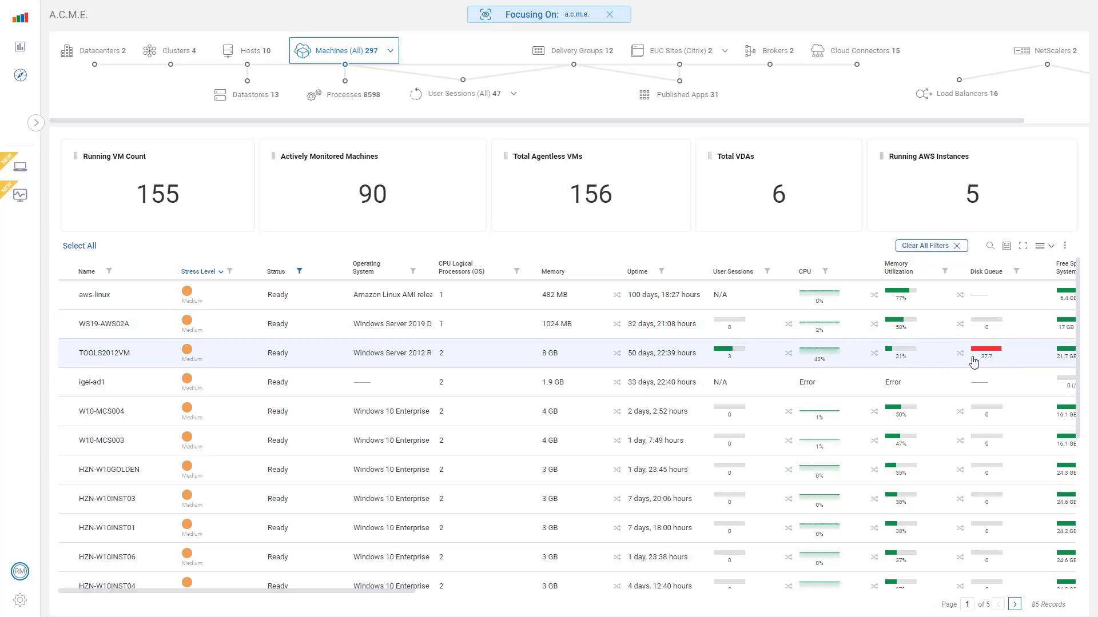
pyautogui.click(991, 275)
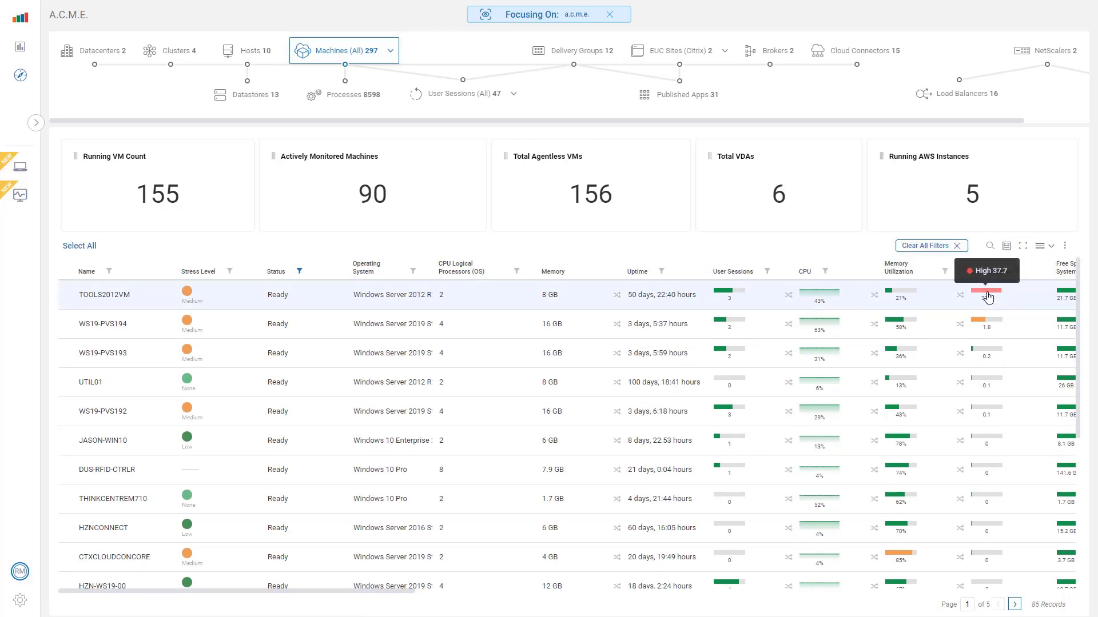
# - Drill from TOOLS2012VM's red Disk Queue value through Physical Disk Time into its 3 sessions
pyautogui.click(989, 299)
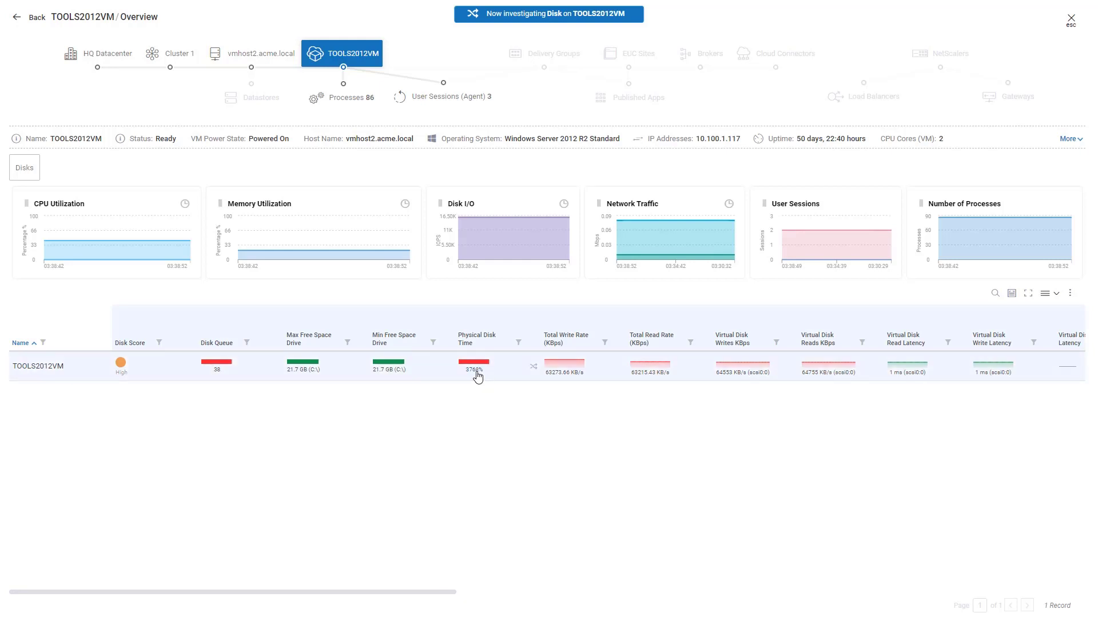
pyautogui.click(477, 376)
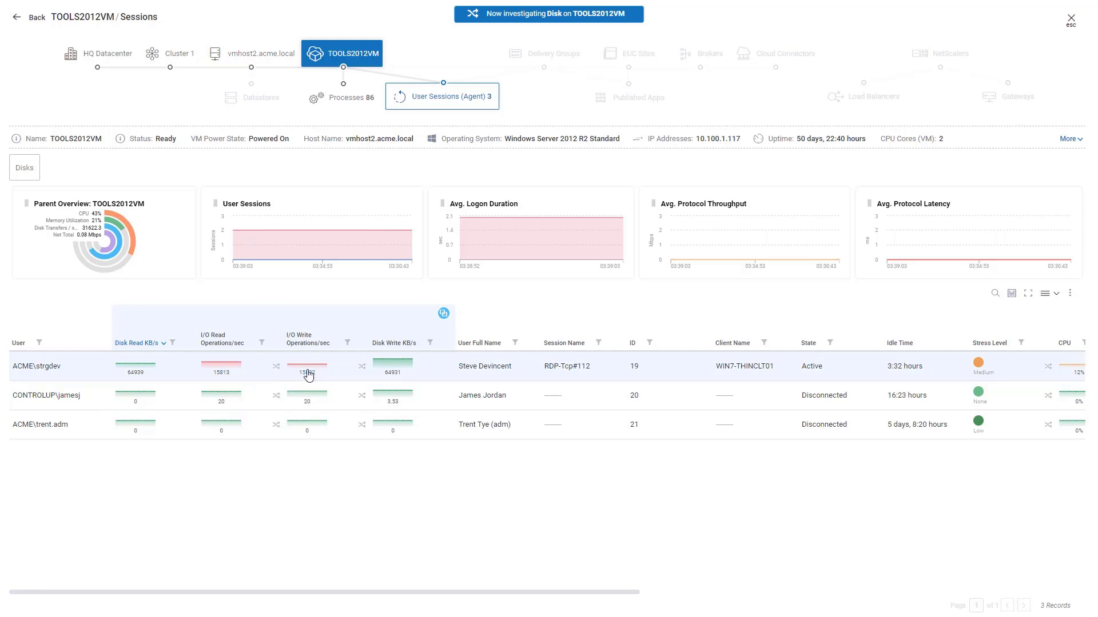
# - Drill into the active session's I/O write value to list its 14 processes, led by Dynamo.exe
pyautogui.click(307, 372)
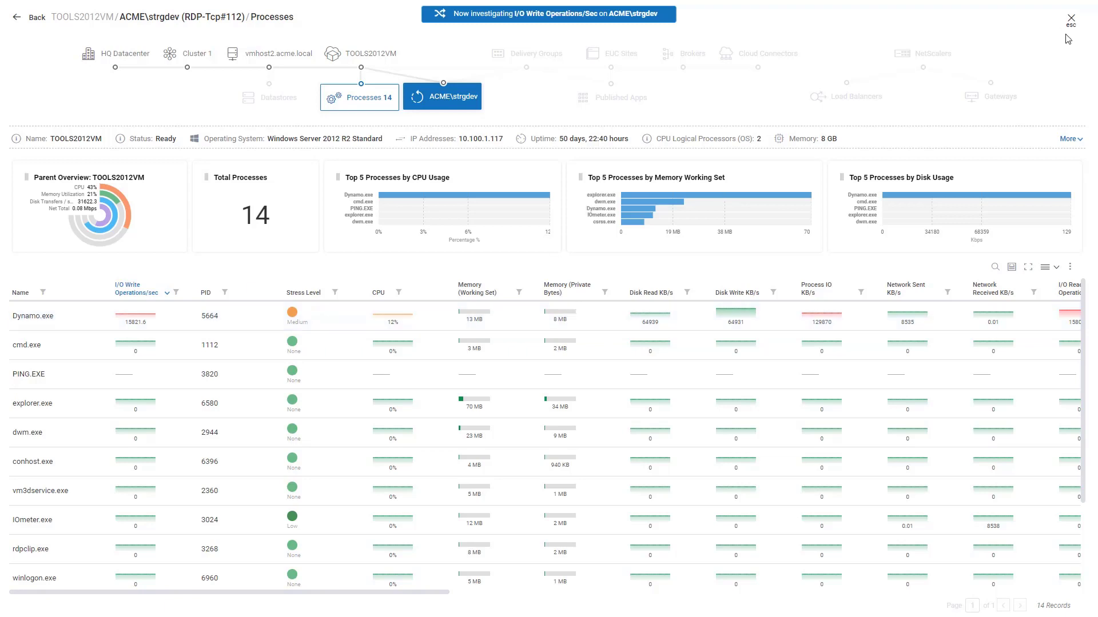
# - Close the TOOLS2012VM investigation and scroll the topology breadcrumb strip to the right
pyautogui.press('Escape')
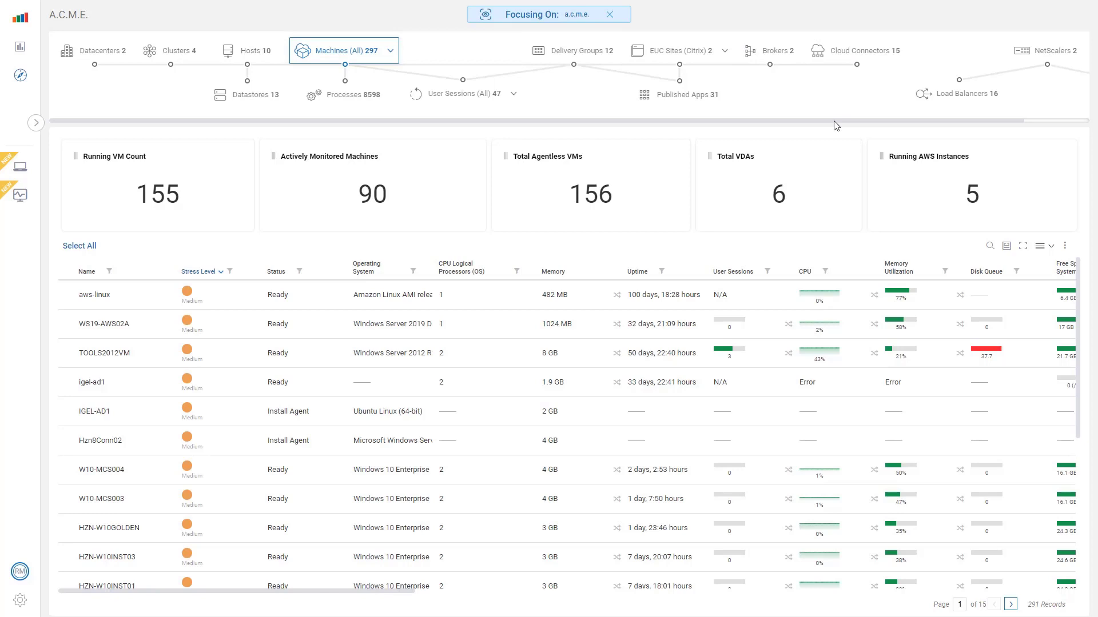
pyautogui.moveTo(833, 121); pyautogui.dragTo(921, 119)
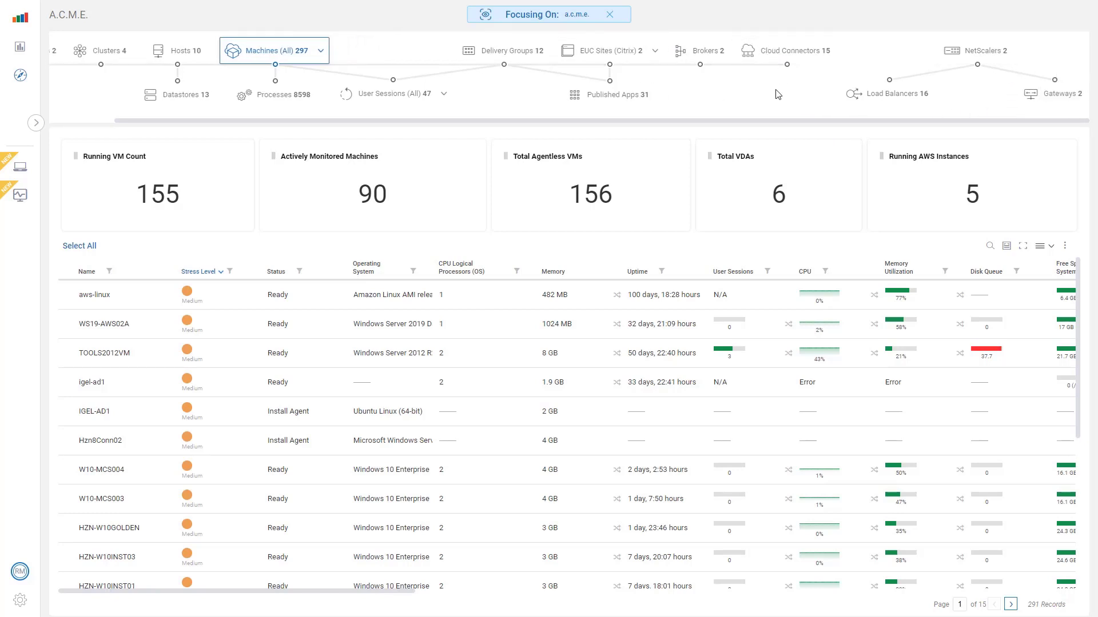
# - Step through the Cloud Connectors, Brokers, NetScalers and Load Balancers views
pyautogui.click(782, 54)
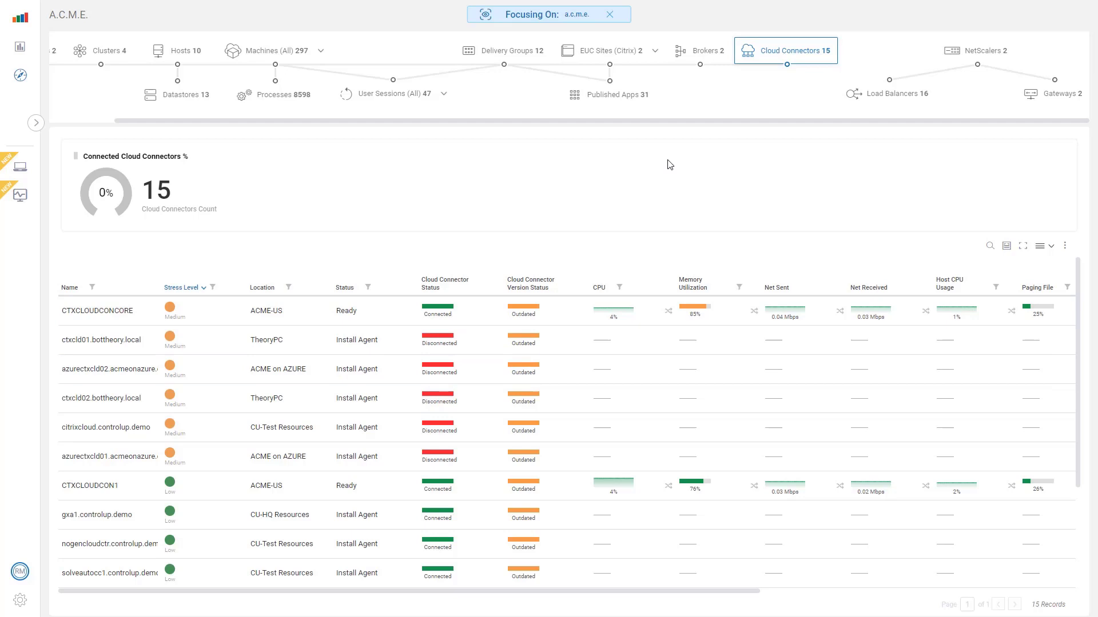
pyautogui.click(697, 54)
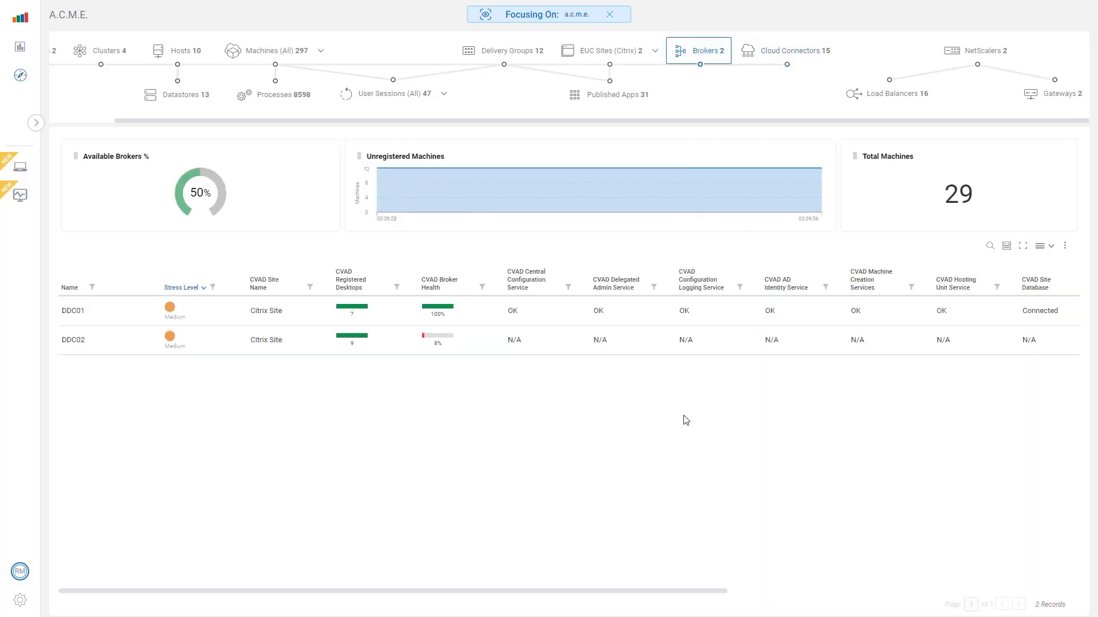
pyautogui.click(967, 49)
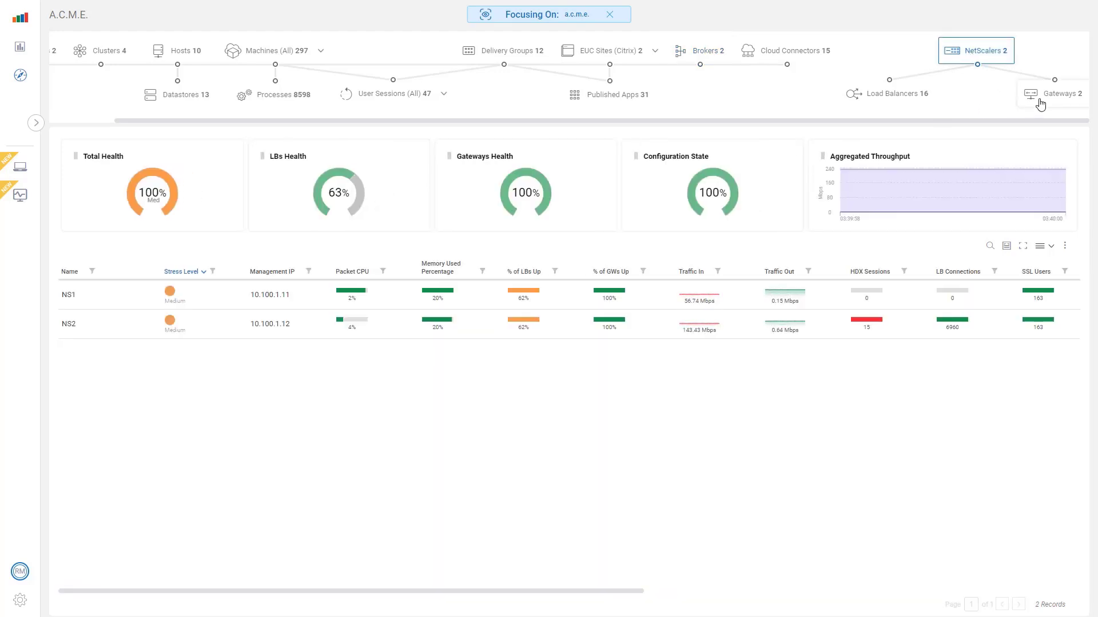
pyautogui.click(909, 96)
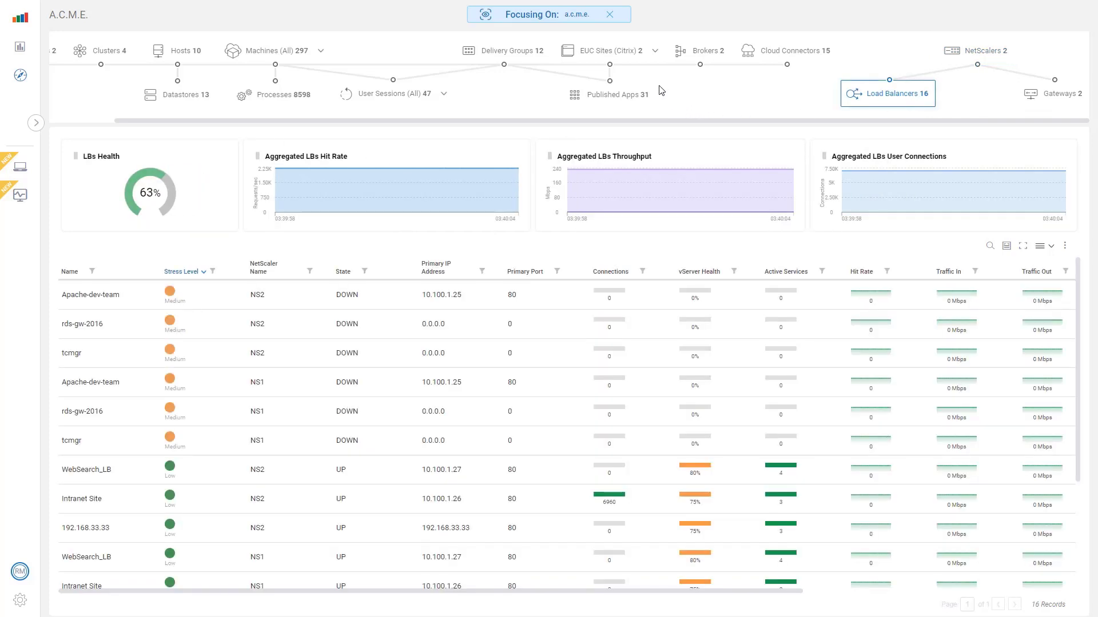
# - Switch to EUC Sites (Horizon) and show the 4 Connection Servers, scrolling the table right
pyautogui.click(655, 51)
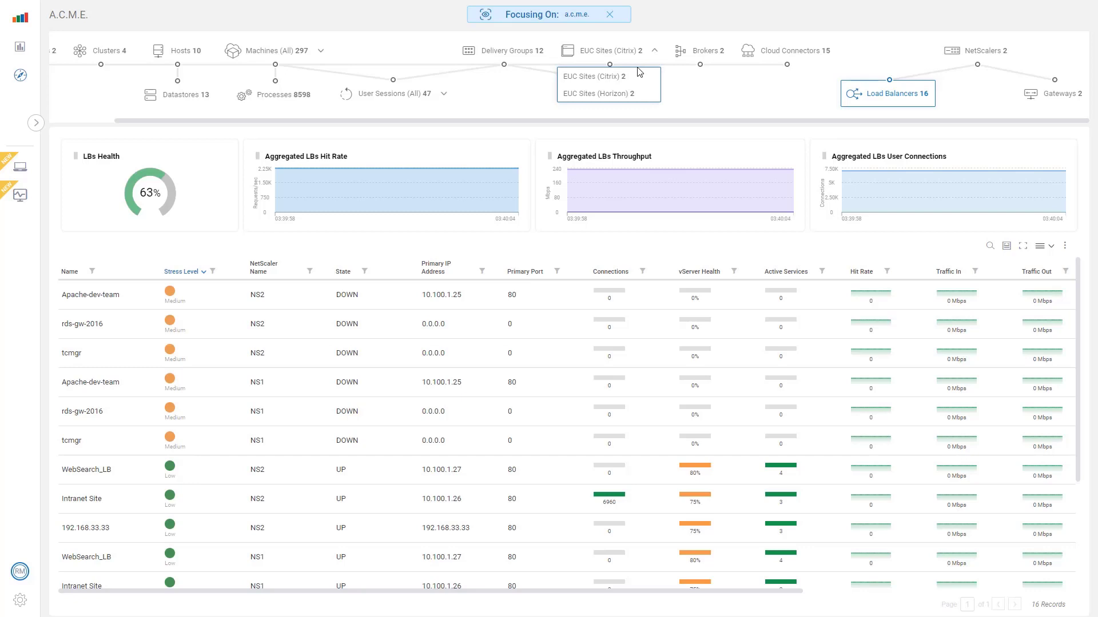
pyautogui.click(617, 94)
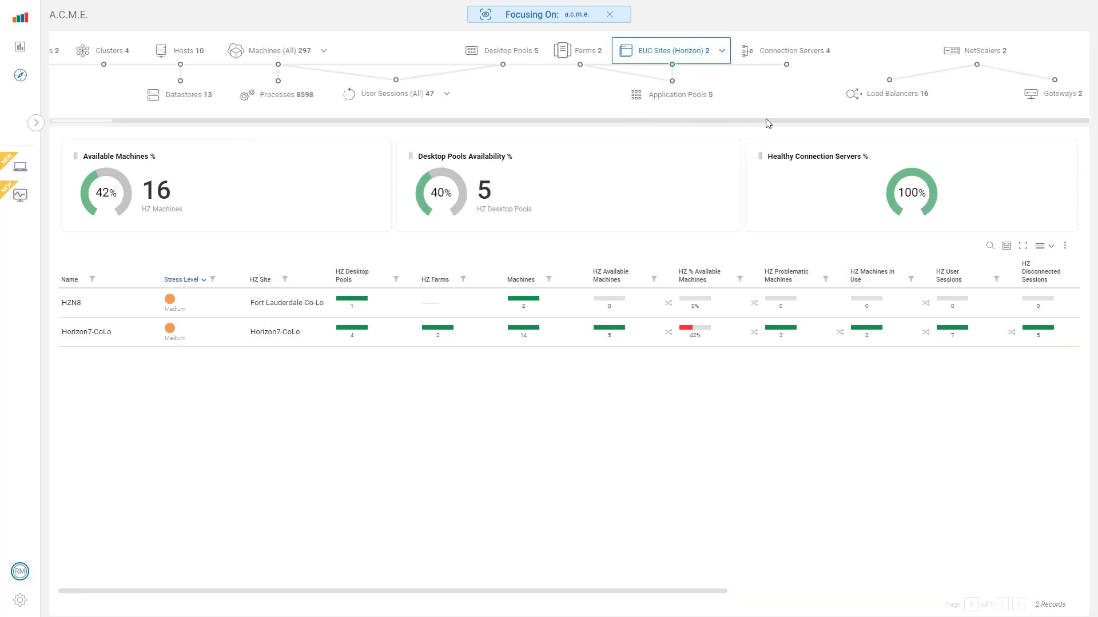
pyautogui.click(781, 53)
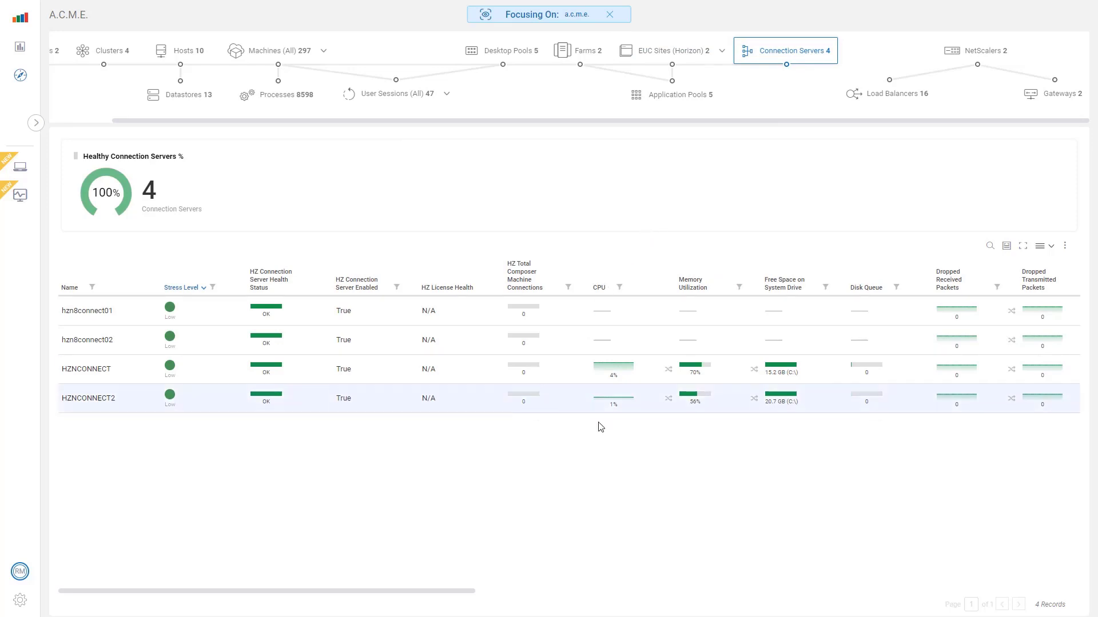
pyautogui.moveTo(473, 595)
pyautogui.mouseDown()
pyautogui.moveTo(684, 568)
pyautogui.moveTo(1019, 554)
pyautogui.moveTo(808, 578)
pyautogui.moveTo(406, 590)
pyautogui.moveTo(455, 532)
pyautogui.mouseUp()
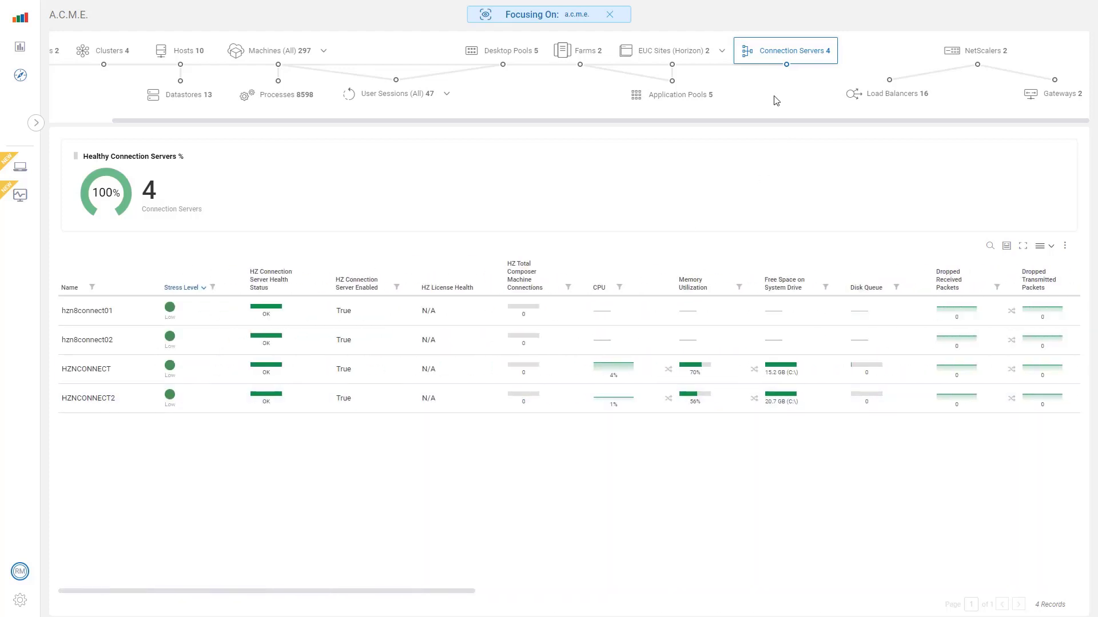